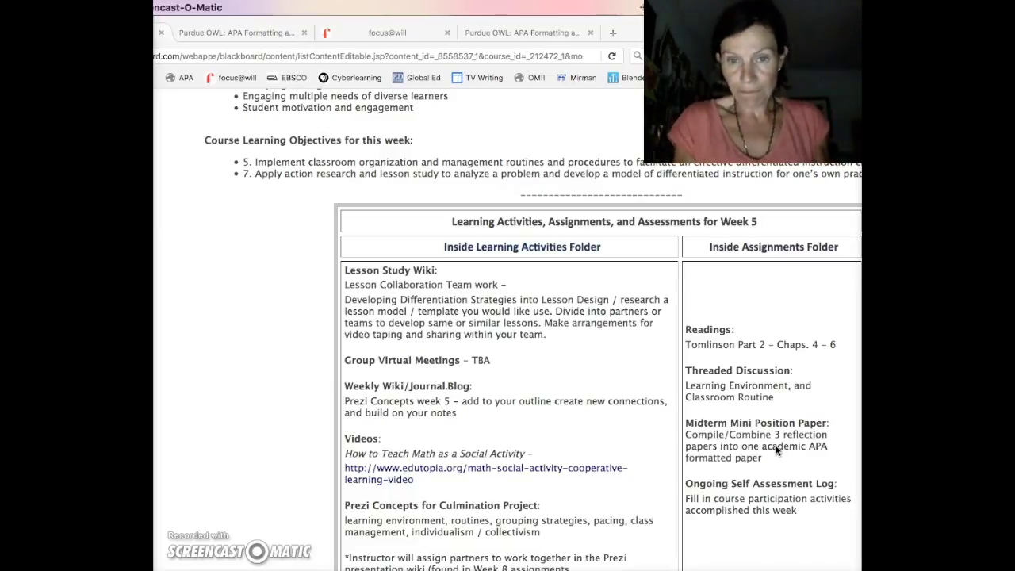
# Open the Week 5 Assignments folder and read the instructions for the Midterm: Mini Position Paper on Differentiation
pyautogui.scroll(-5, 781, 450)
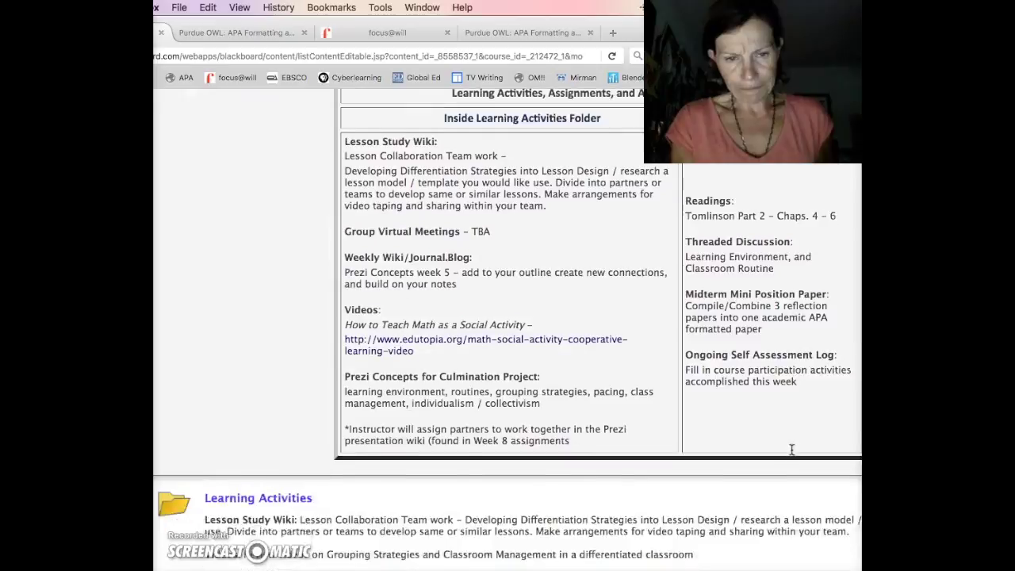
pyautogui.scroll(-5, 791, 450)
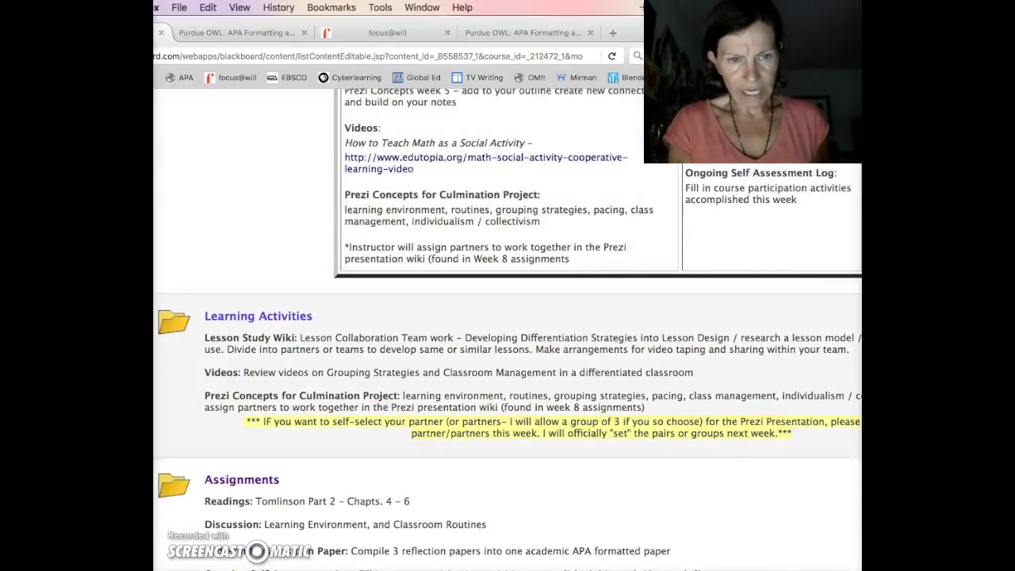
pyautogui.click(236, 481)
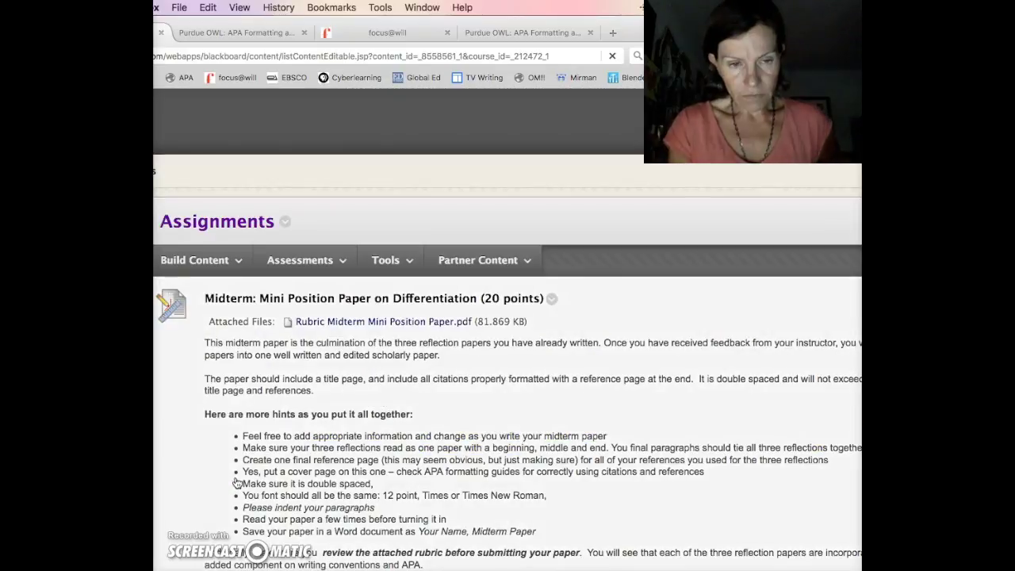
pyautogui.click(650, 418)
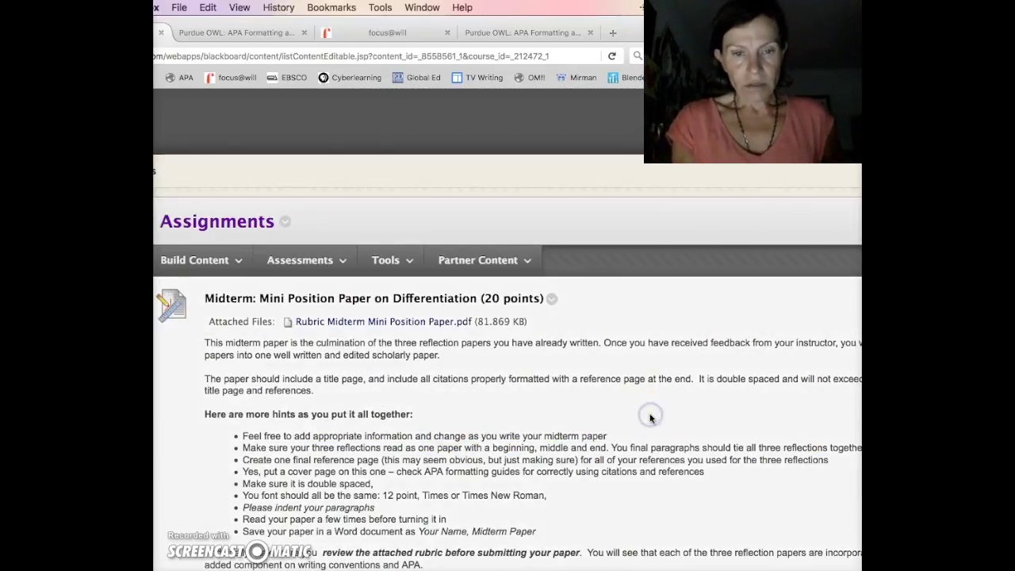
pyautogui.scroll(-2, 651, 418)
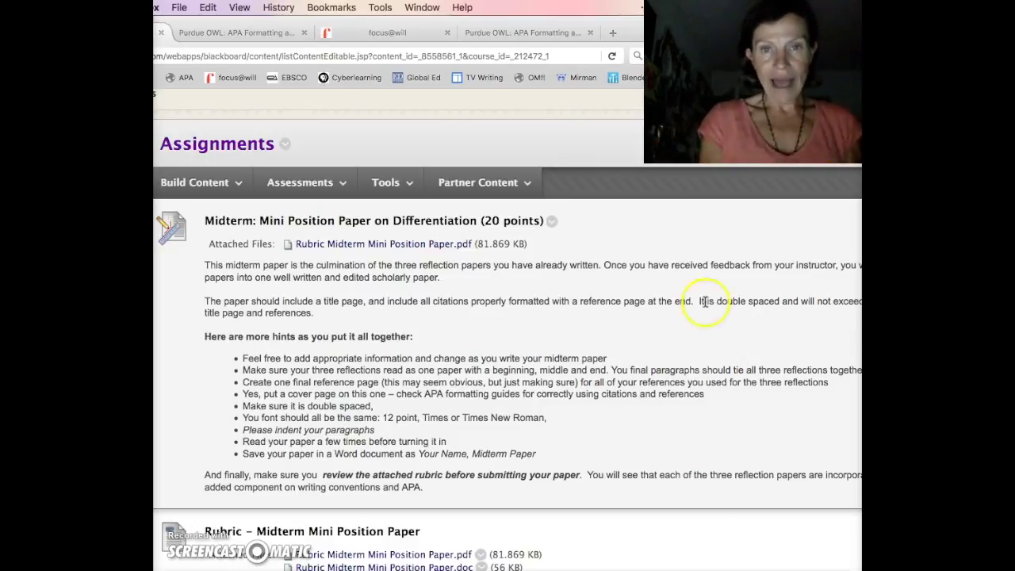
# Move the browser window aside and bring the Rubric Midterm Mini Position Paper.pdf window forward in Acrobat
pyautogui.moveTo(754, 33); pyautogui.dragTo(764, 233)
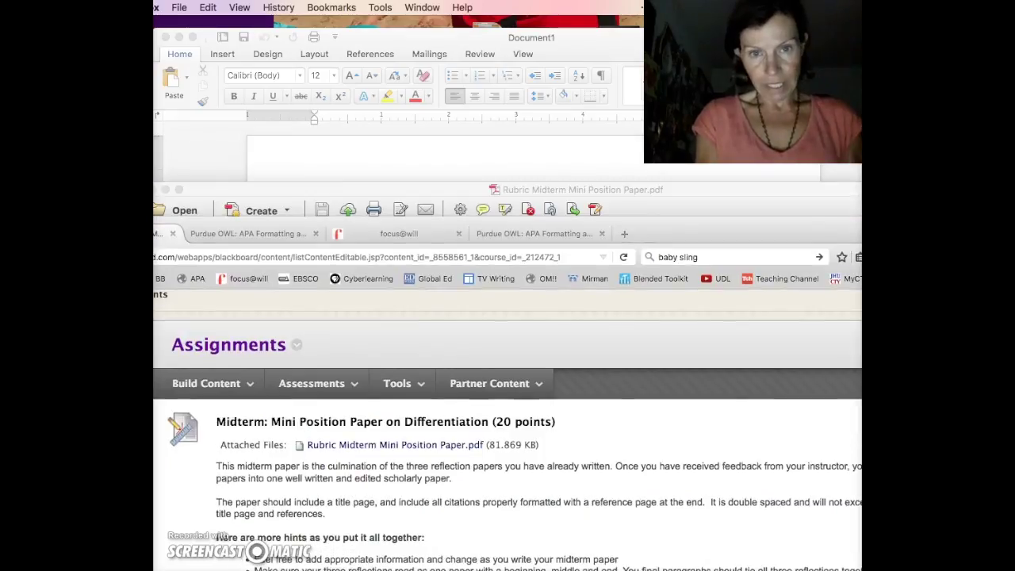
pyautogui.click(801, 191)
pyautogui.moveTo(800, 191); pyautogui.dragTo(793, 53)
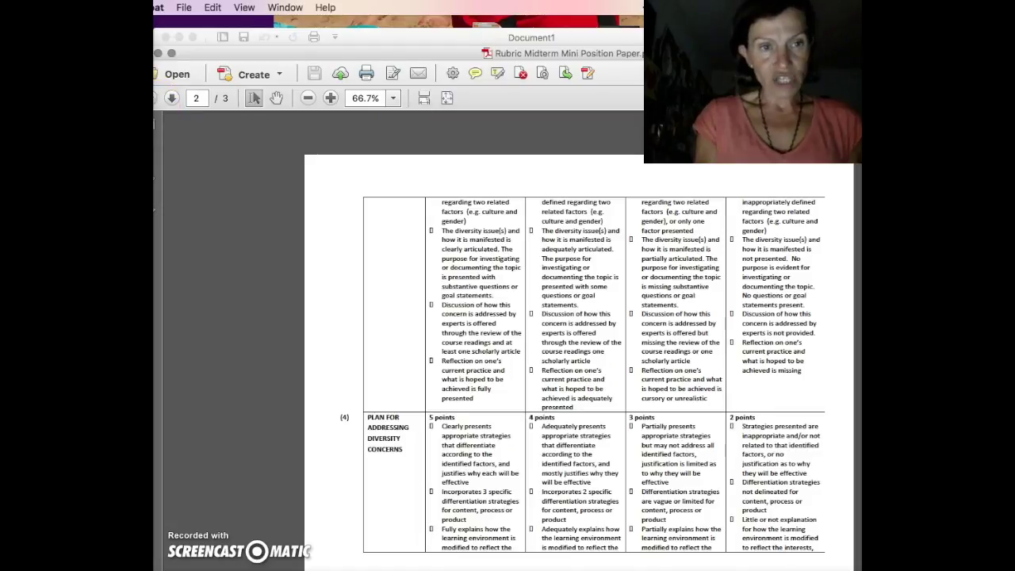
# Examine the midterm rubric from page 1 to page 3, covering the rationale, diversity issues, plan, and writing and organization criteria
pyautogui.click(156, 98)
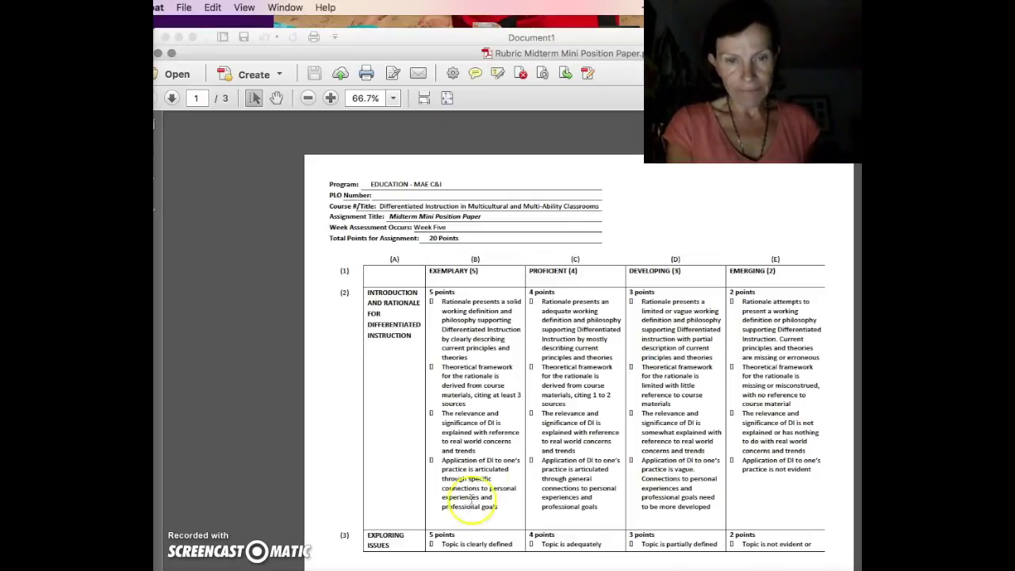
pyautogui.click(476, 398)
pyautogui.moveTo(477, 398)
pyautogui.mouseDown()
pyautogui.moveTo(519, 407)
pyautogui.moveTo(480, 409)
pyautogui.mouseUp()
pyautogui.click(480, 408)
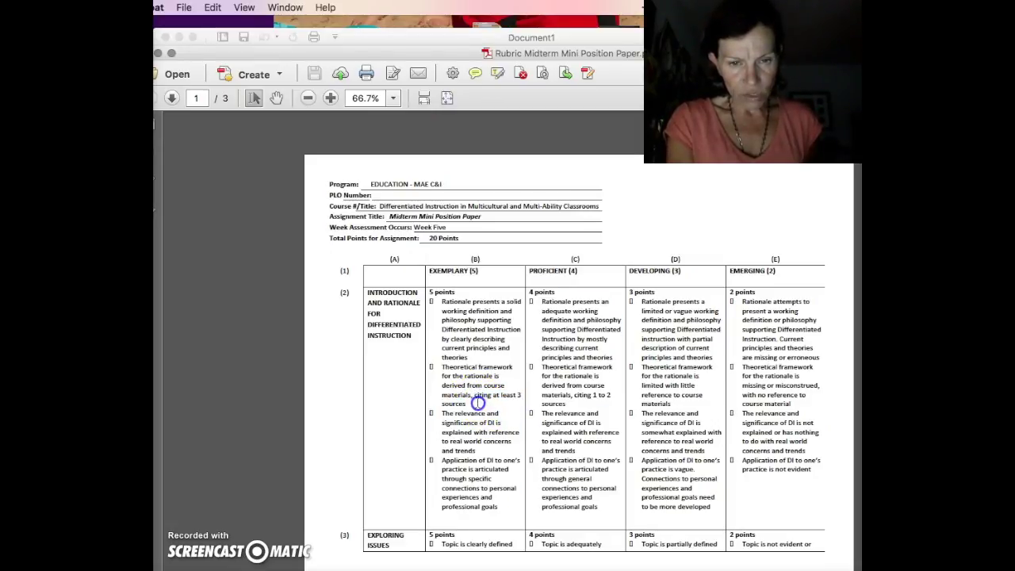
pyautogui.click(450, 373)
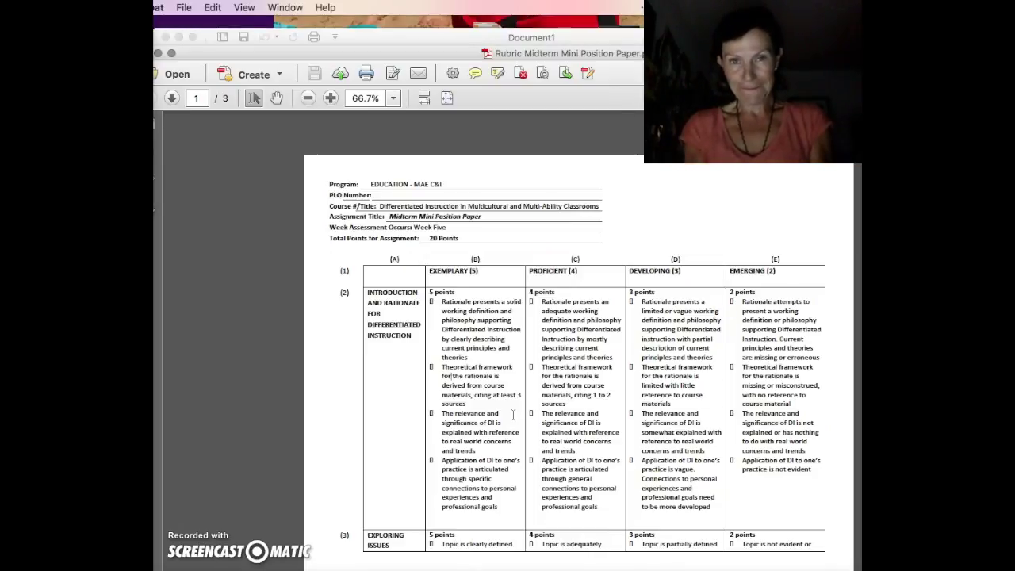
pyautogui.click(642, 369)
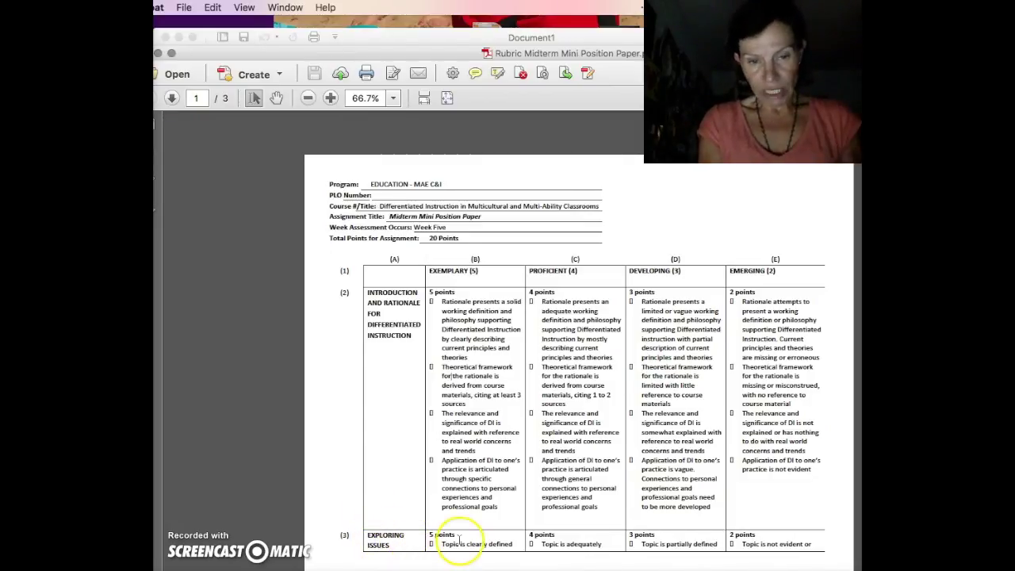
pyautogui.click(171, 97)
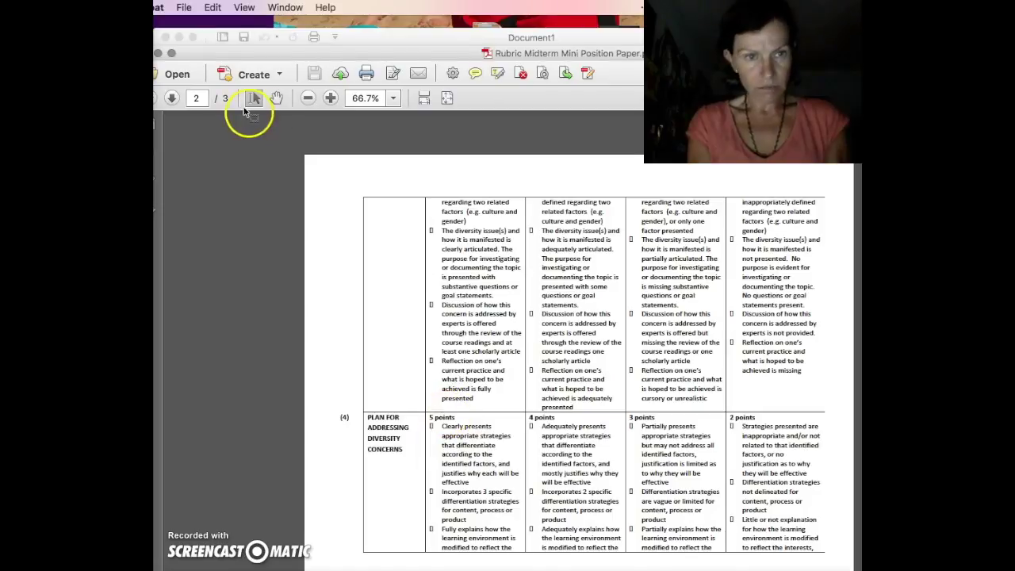
pyautogui.click(172, 98)
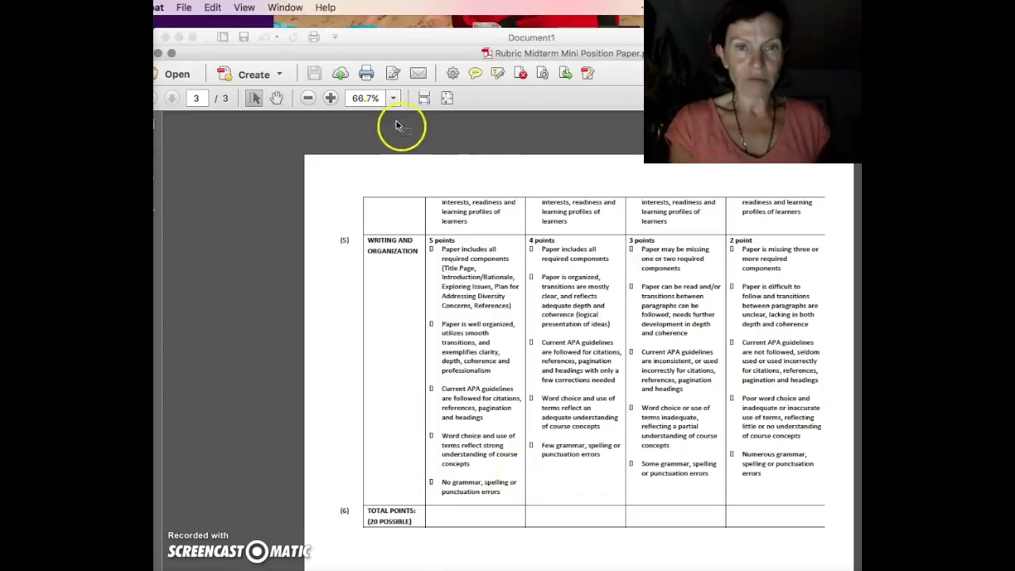
# Switch to the blank Word document and add a centered, bold "References" heading on the first line
pyautogui.click(471, 37)
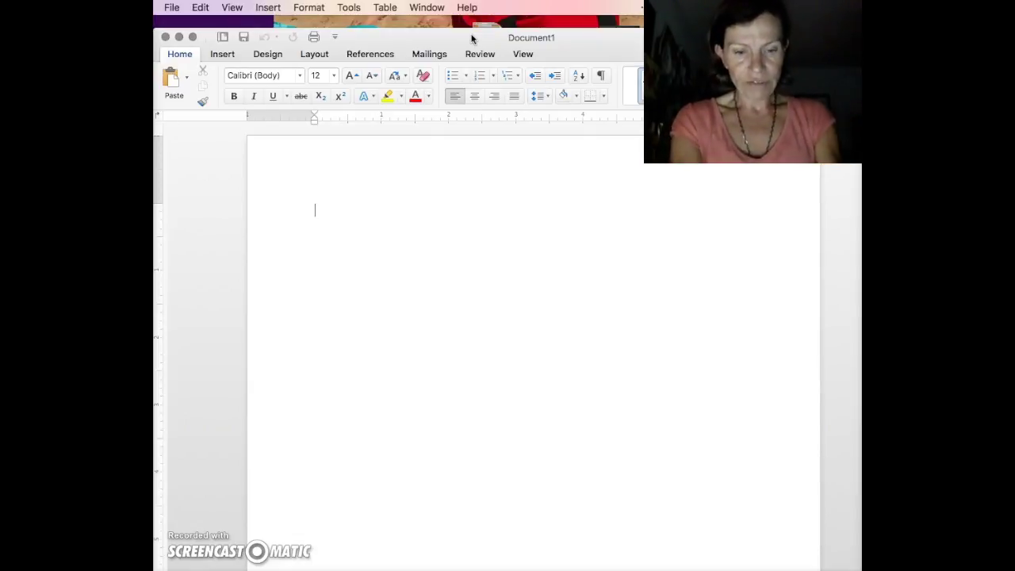
pyautogui.write('References')
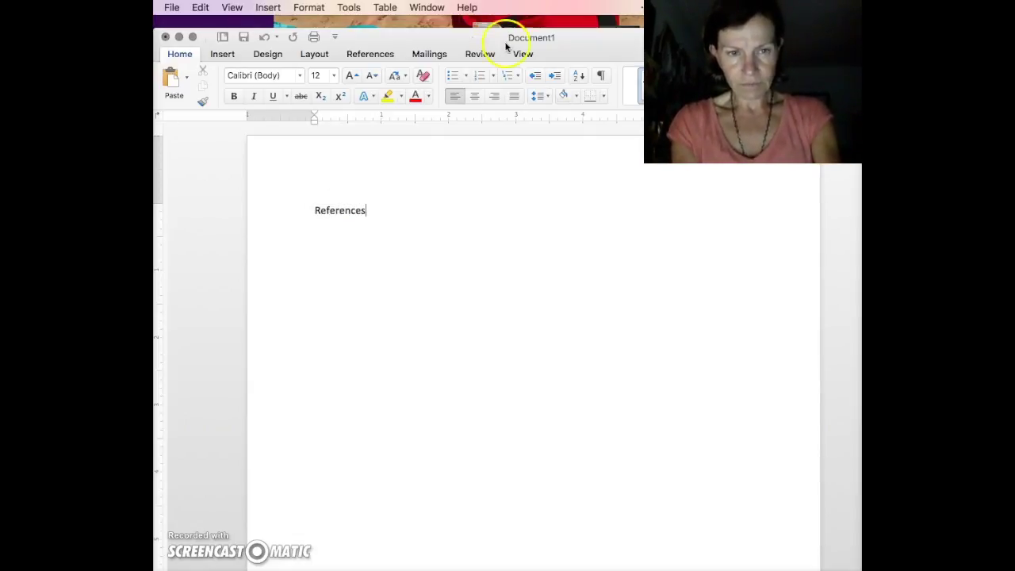
pyautogui.doubleClick(327, 211)
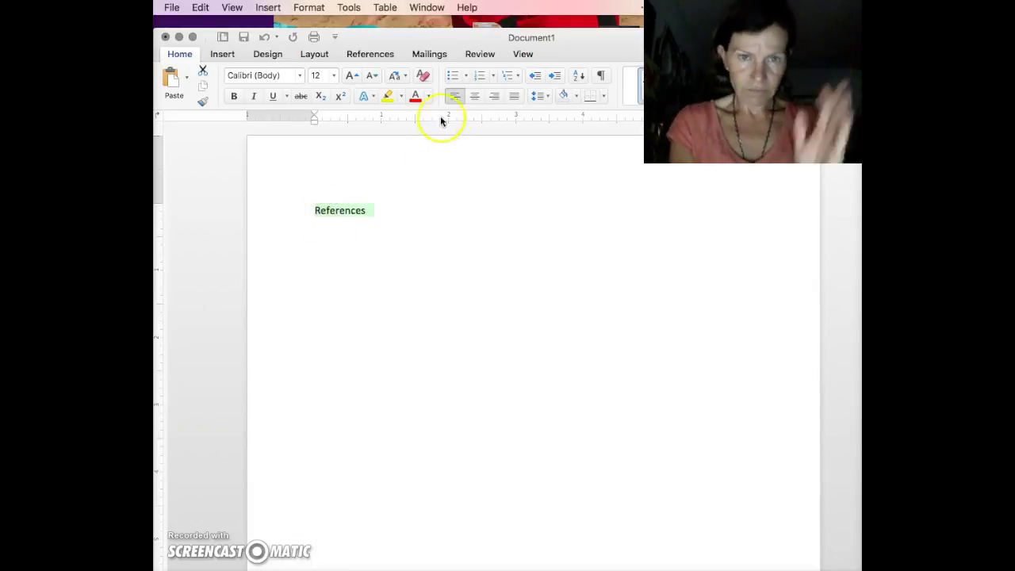
pyautogui.click(474, 96)
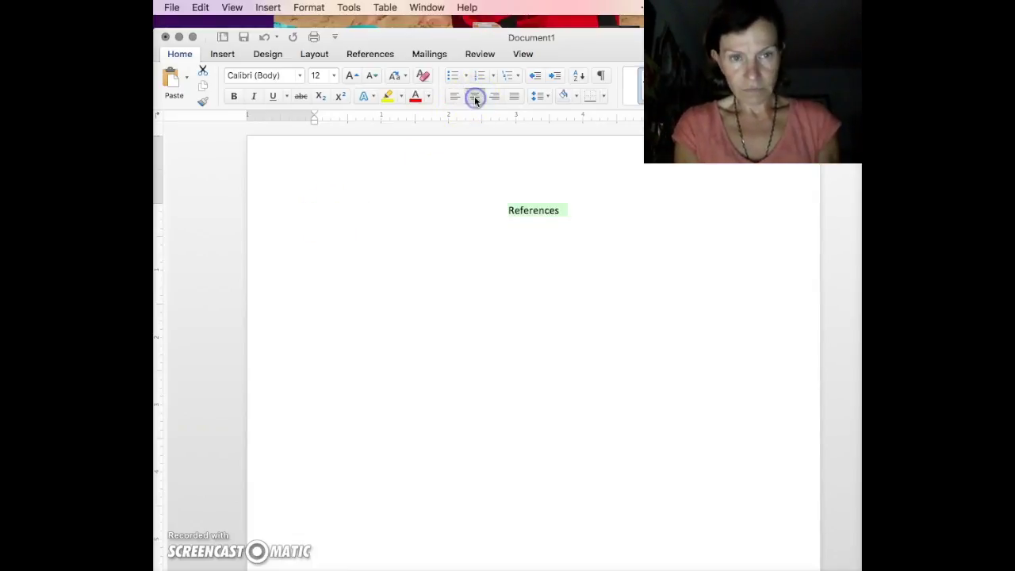
pyautogui.click(233, 97)
pyautogui.click(591, 212)
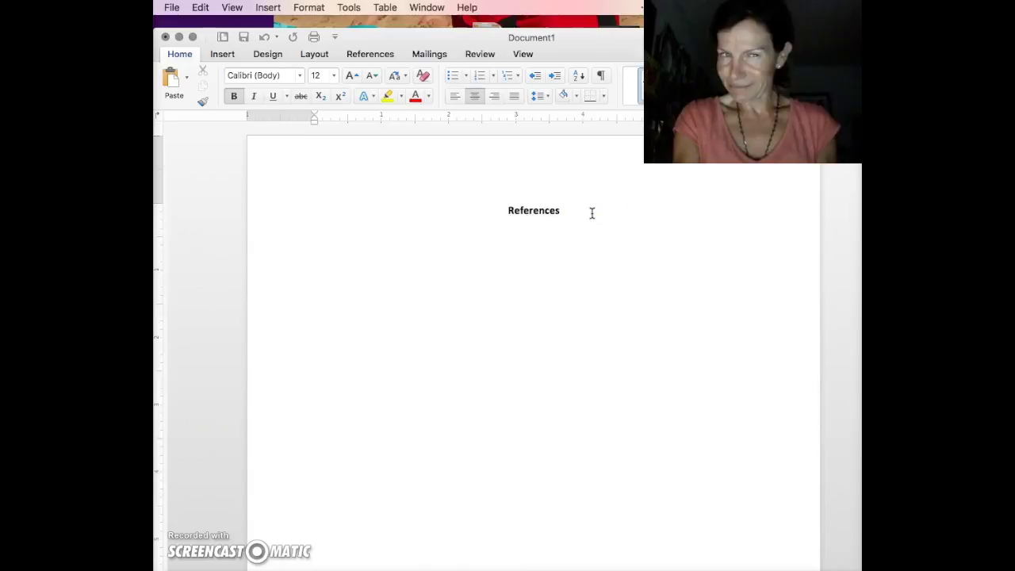
# Left-align the line below the References heading and set its line spacing to Double
pyautogui.click(457, 100)
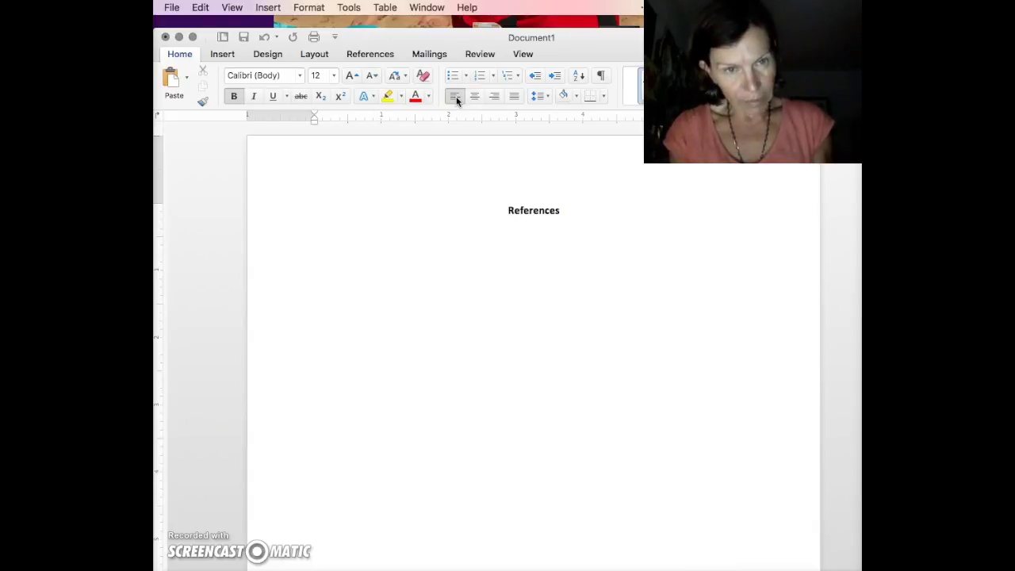
pyautogui.click(308, 8)
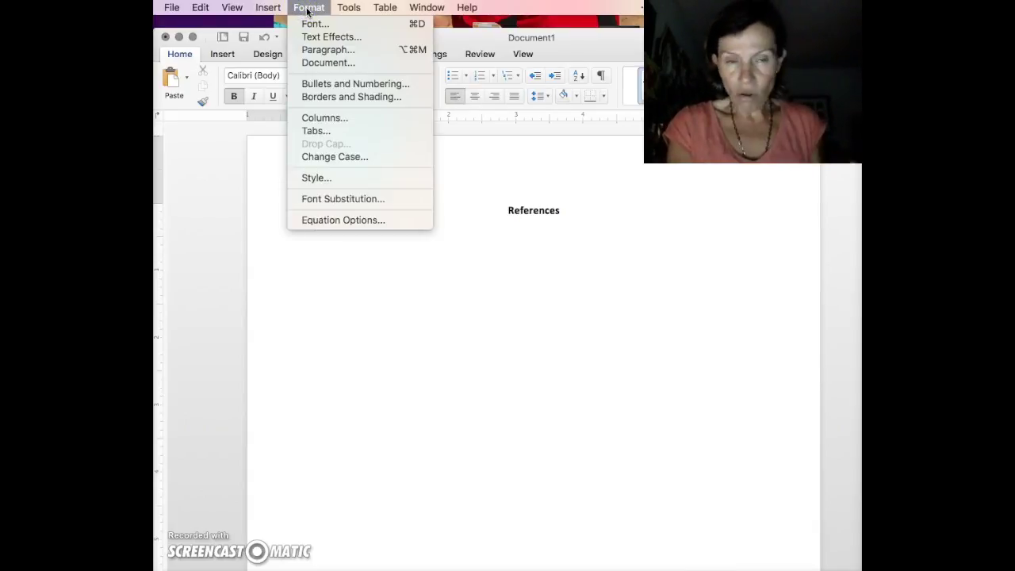
pyautogui.click(310, 50)
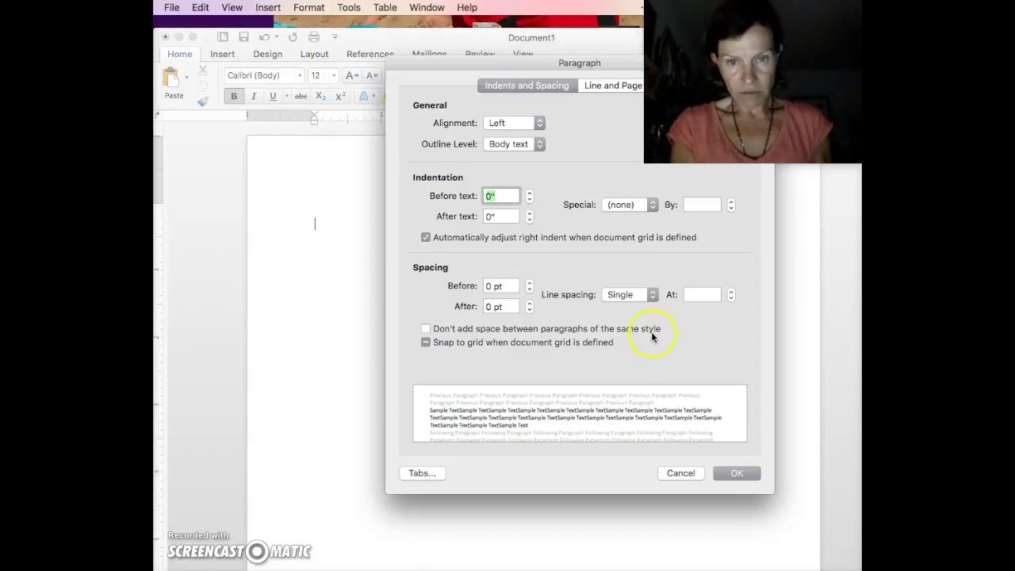
pyautogui.click(627, 294)
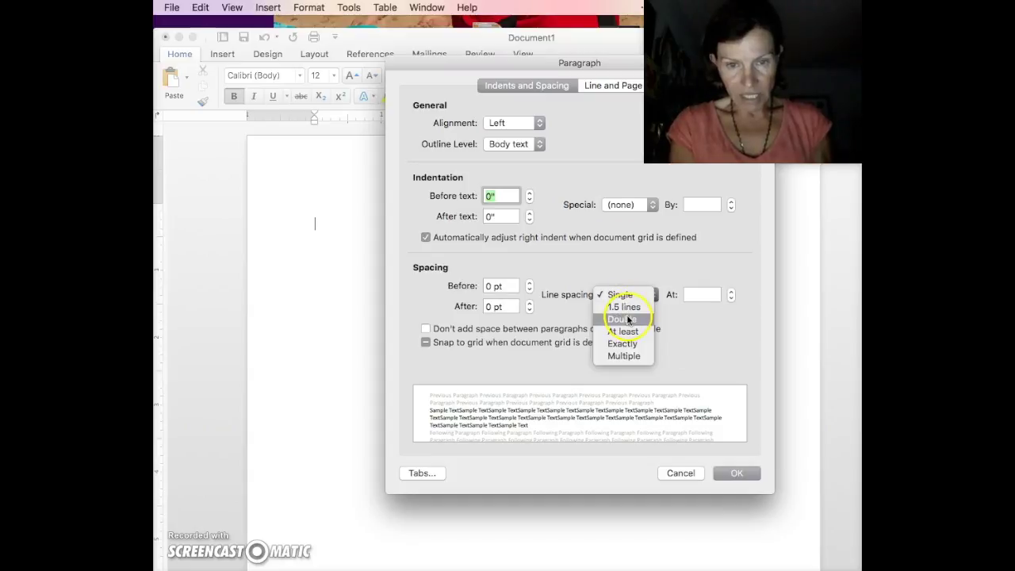
pyautogui.click(626, 319)
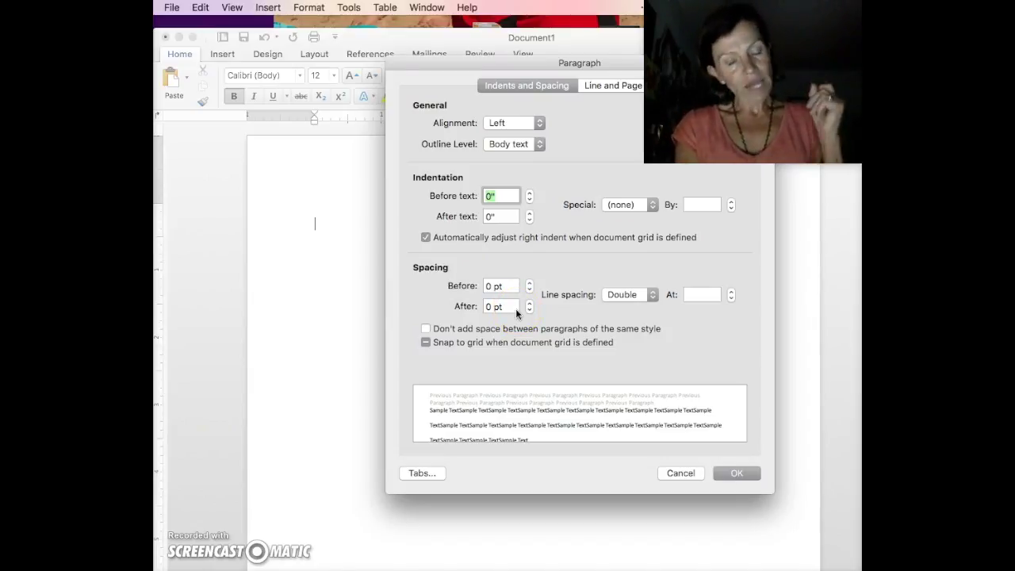
pyautogui.click(737, 473)
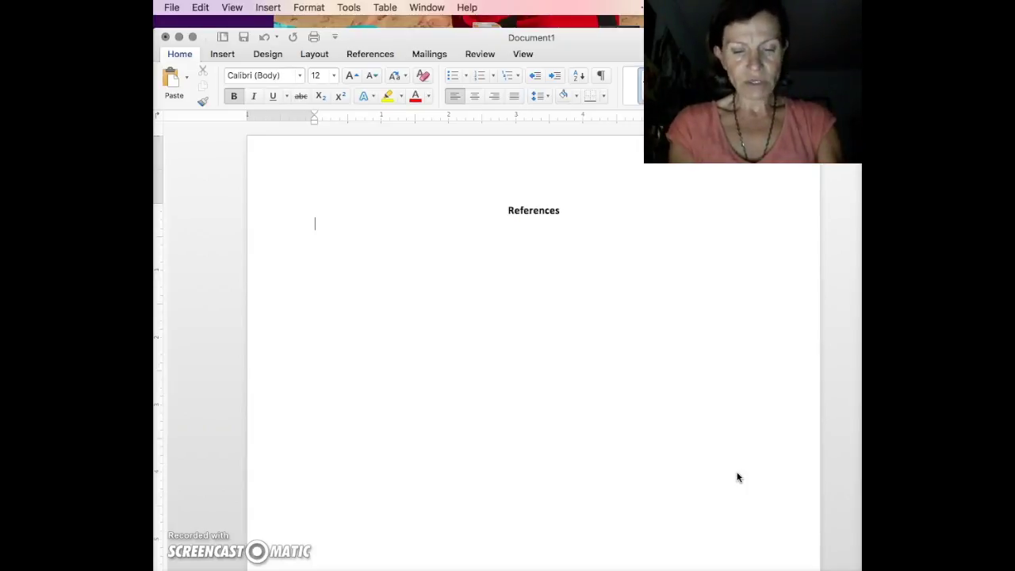
# Enter the first author's surname and first initial below the heading in non-bold text, with a blank line above the entry
pyautogui.write('Greene')
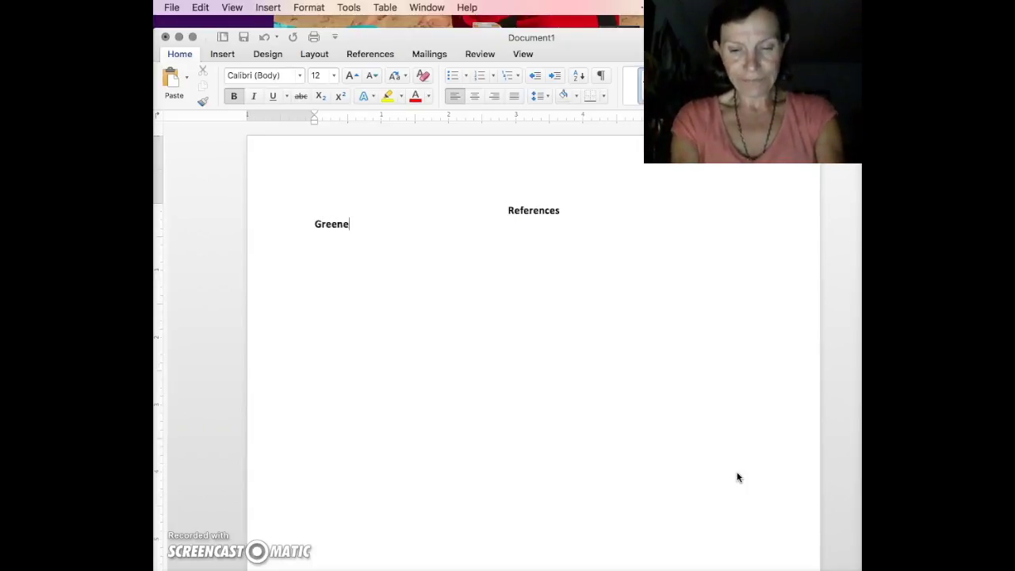
pyautogui.write(', K')
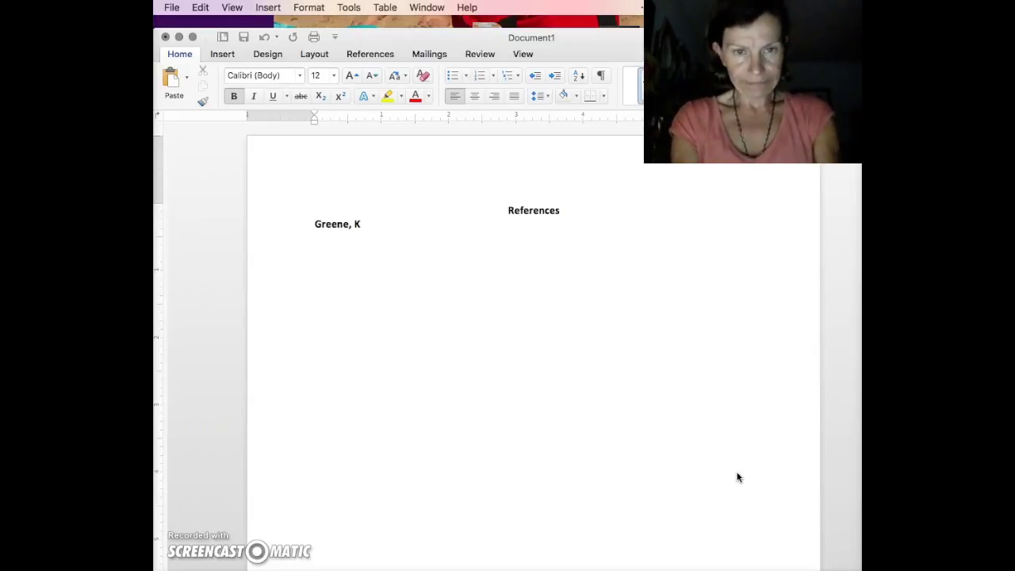
pyautogui.write('.')
pyautogui.click(403, 226)
pyautogui.moveTo(403, 226); pyautogui.dragTo(313, 224)
pyautogui.press('super+b')
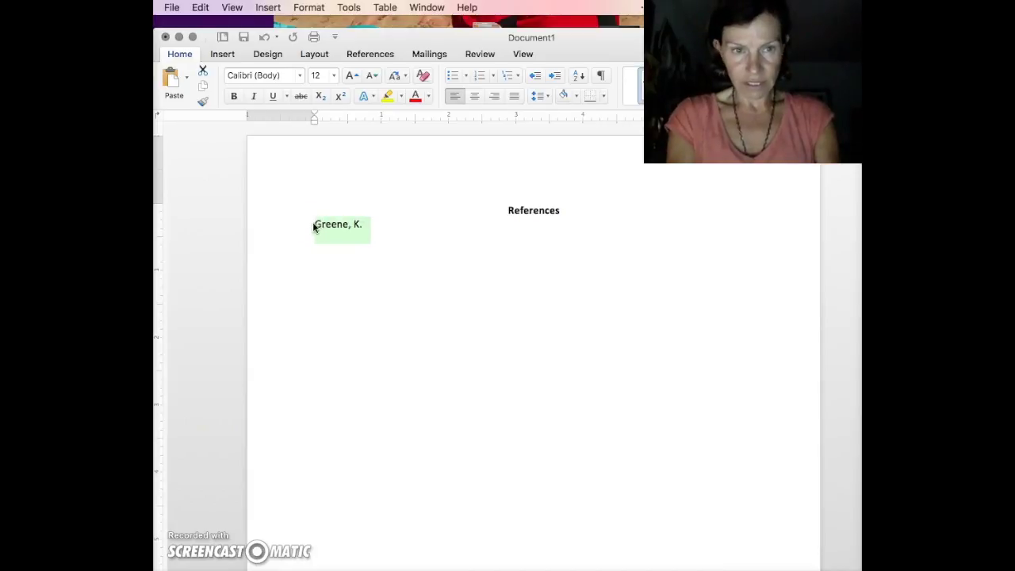
pyautogui.click(312, 225)
pyautogui.press('Return')
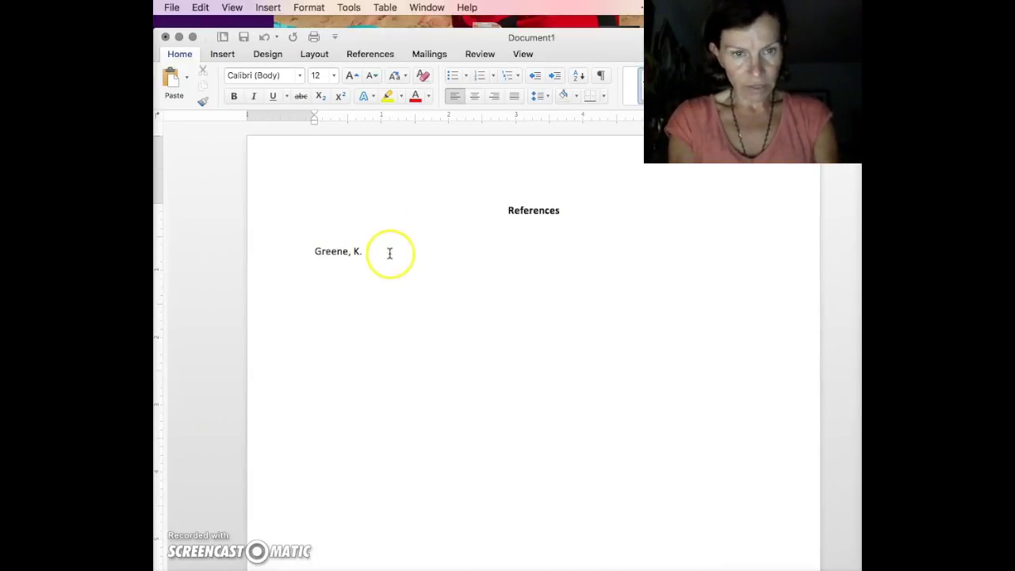
# Complete the first author's initials and add the second author's surname and initials after a comma and ampersand
pyautogui.click(363, 252)
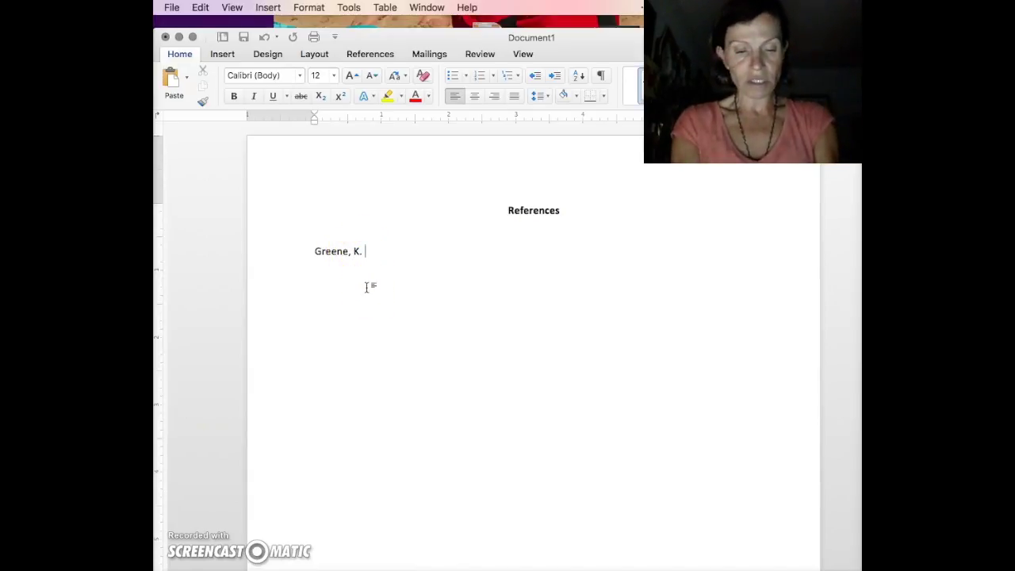
pyautogui.write('A.')
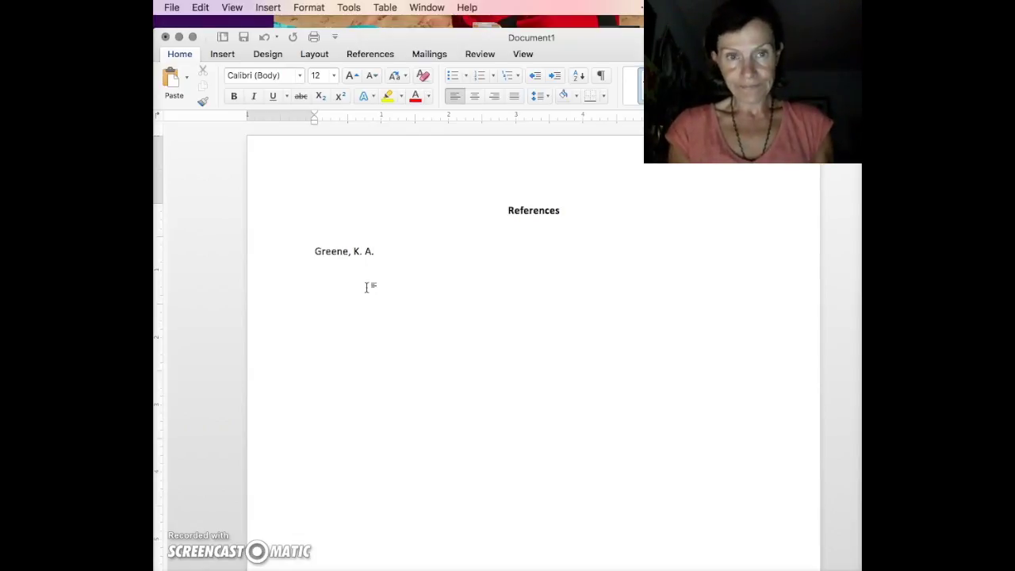
pyautogui.press('BackSpace')
pyautogui.write(', &')
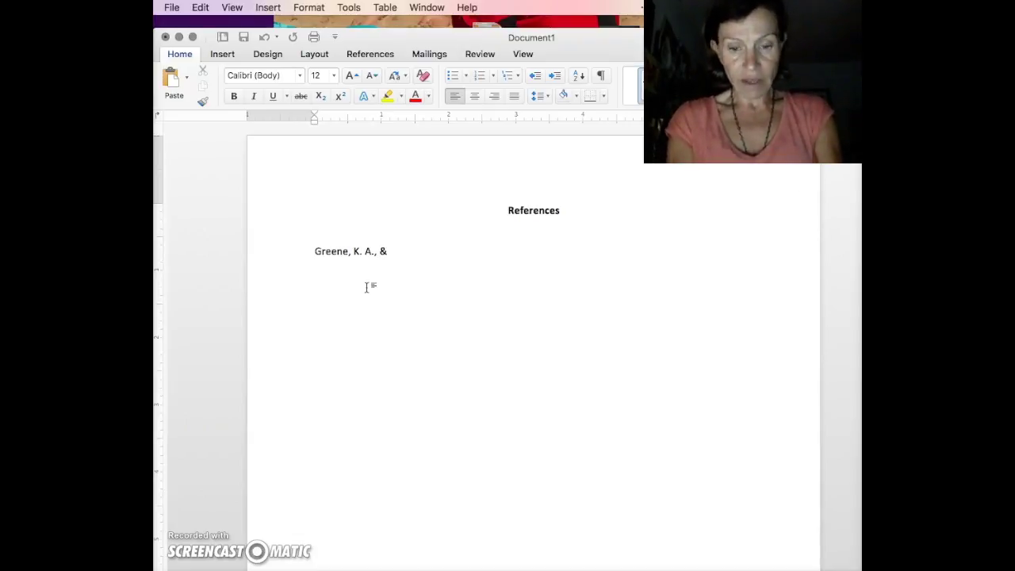
pyautogui.write(' Greene, ')
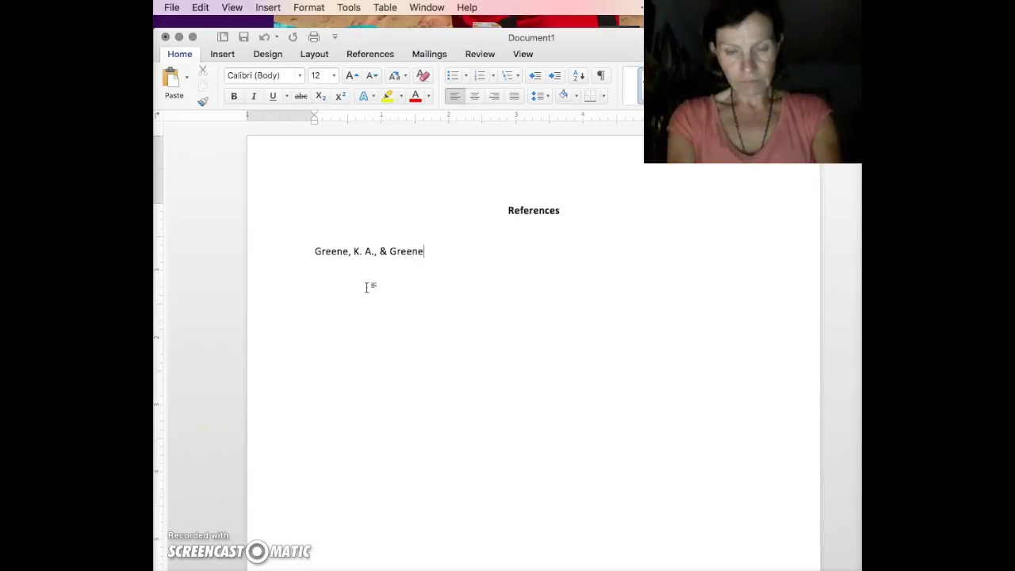
pyautogui.write('G.')
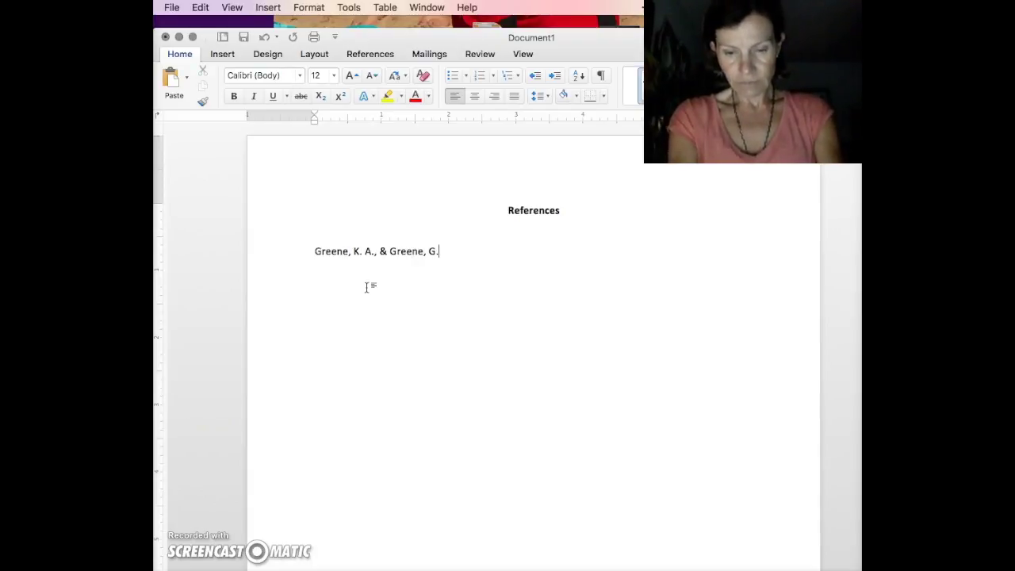
pyautogui.write(' L.')
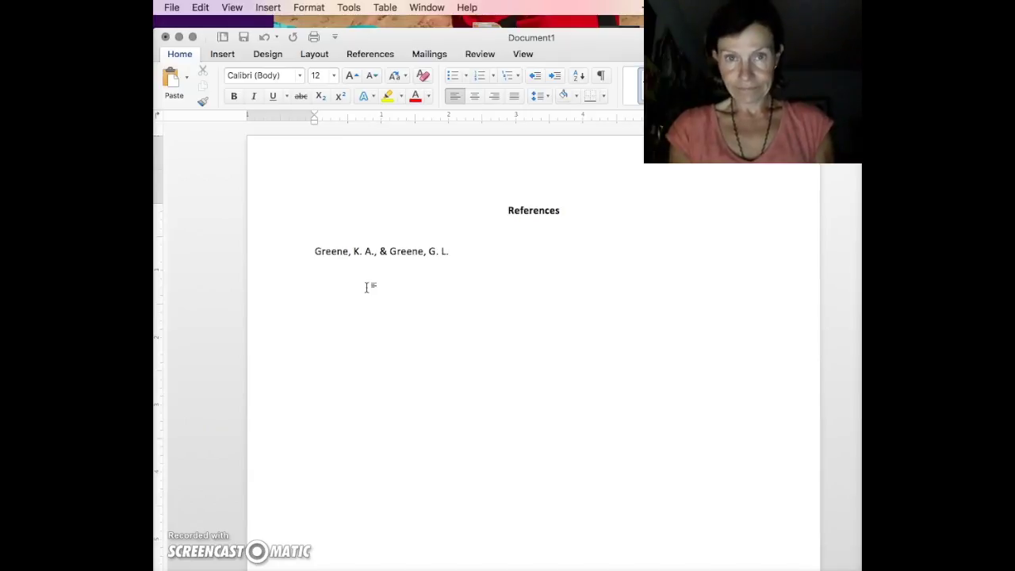
# Add the publication year (2020) and the article title "My life as a professor: The real story." to the entry
pyautogui.write(' (')
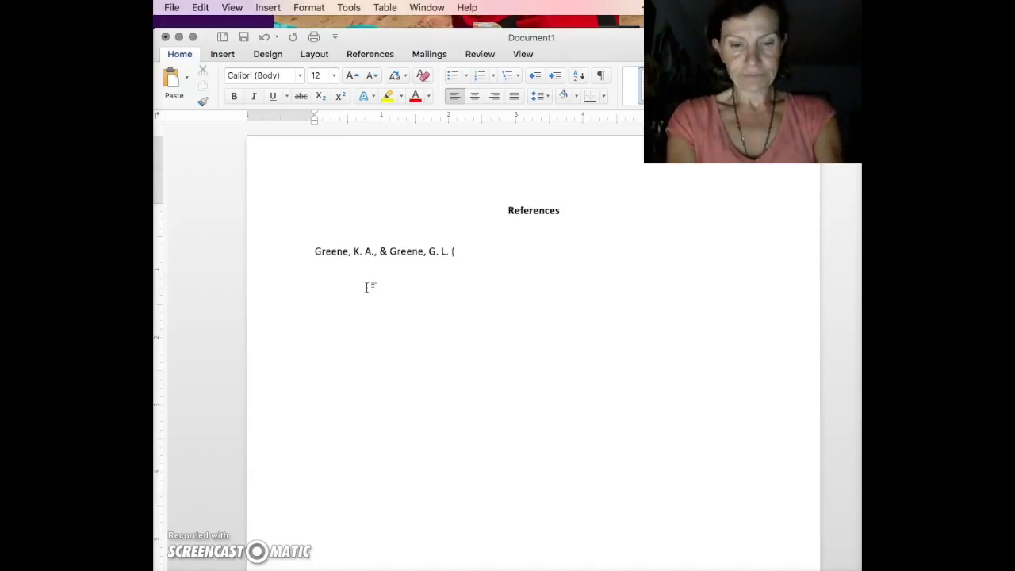
pyautogui.write('2020).')
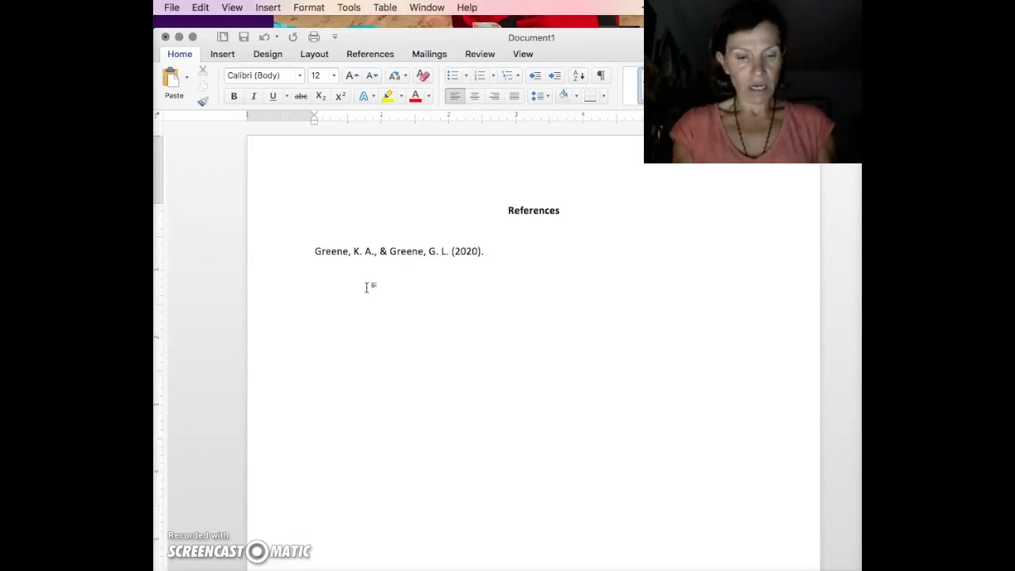
pyautogui.write('My lif')
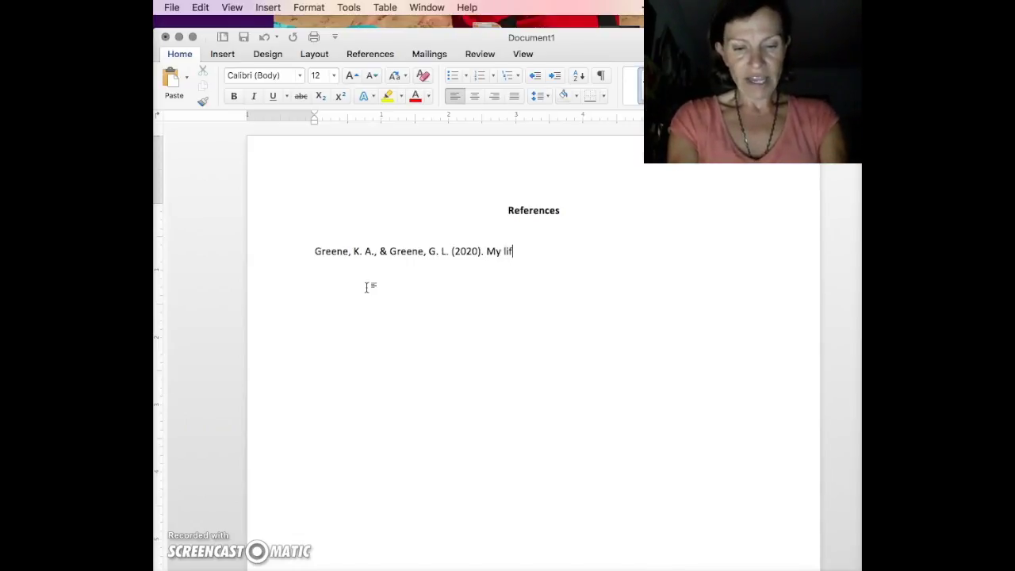
pyautogui.write('e as a profe')
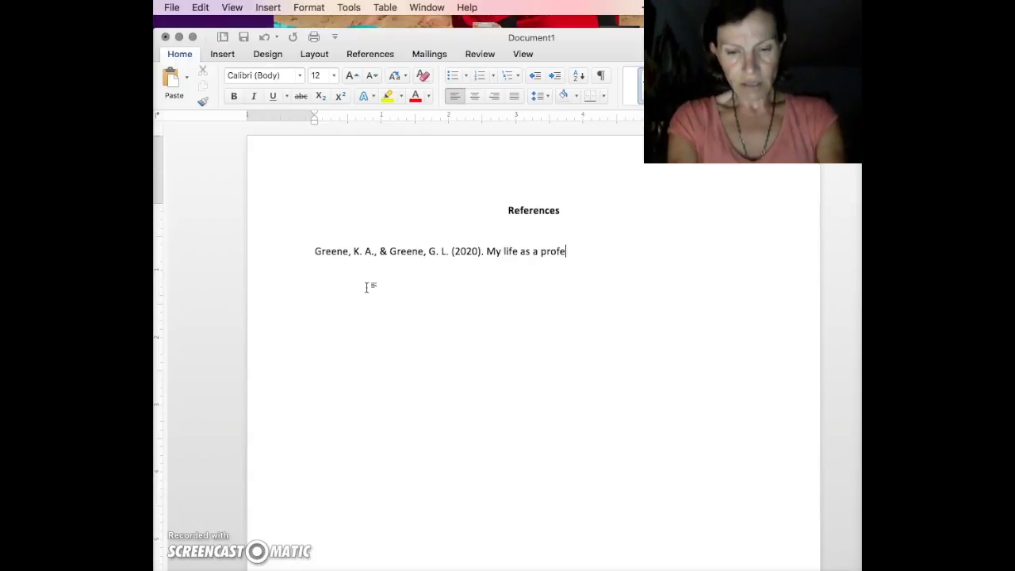
pyautogui.write('ssor')
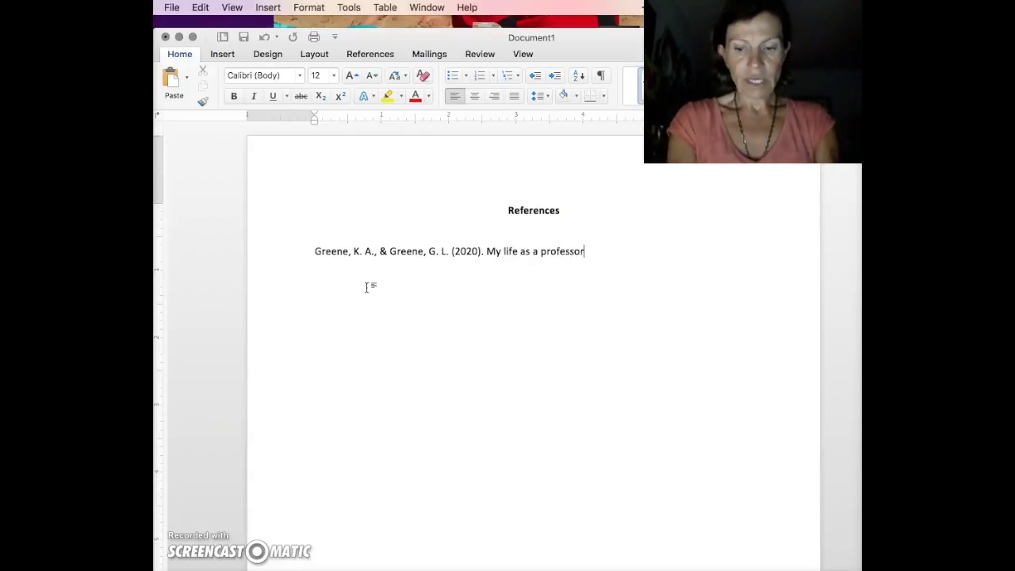
pyautogui.write(': The real st')
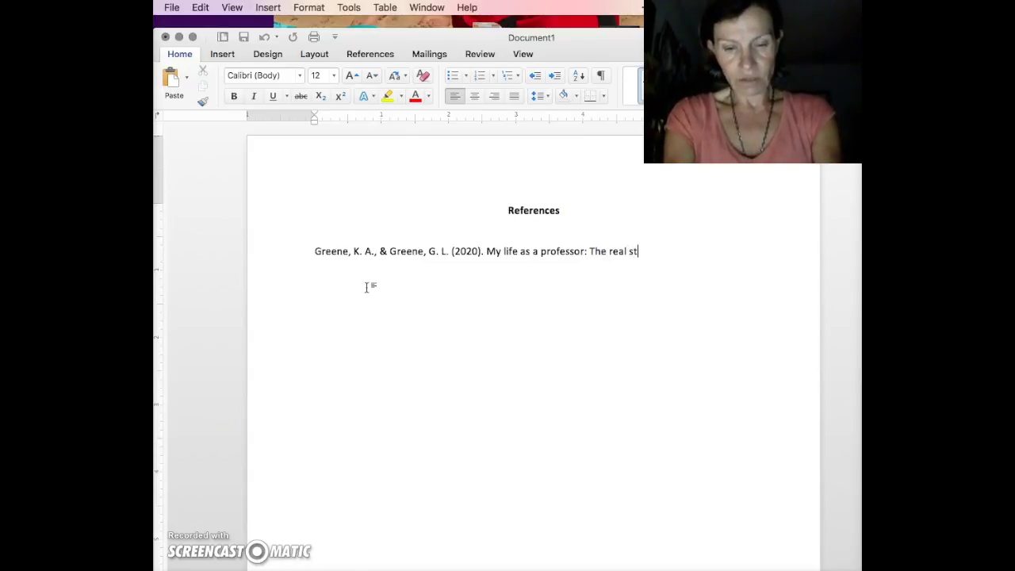
pyautogui.write('ory.')
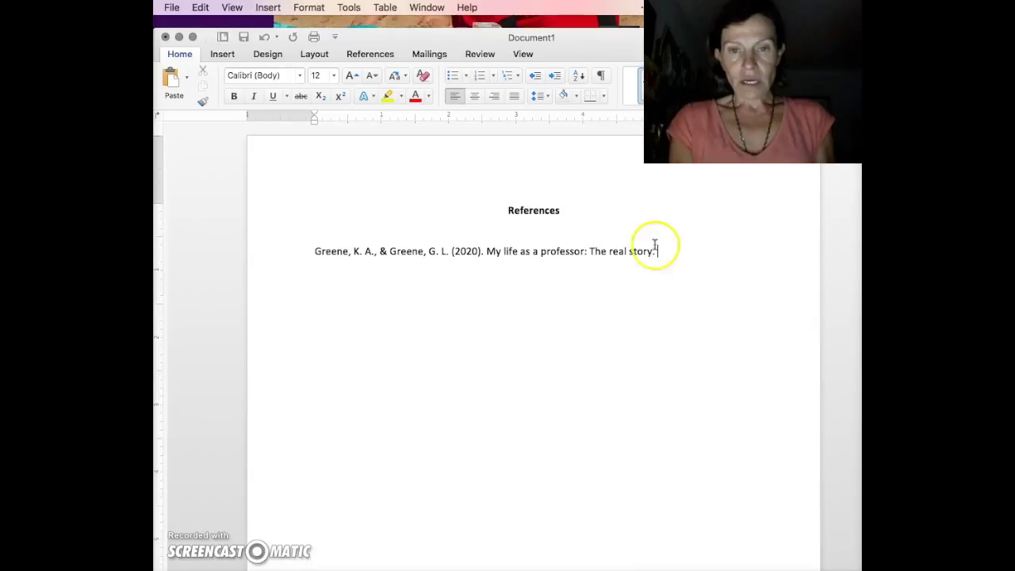
# Try italics on the article title in the reference entry, and undo that formatting
pyautogui.moveTo(653, 253); pyautogui.dragTo(492, 251)
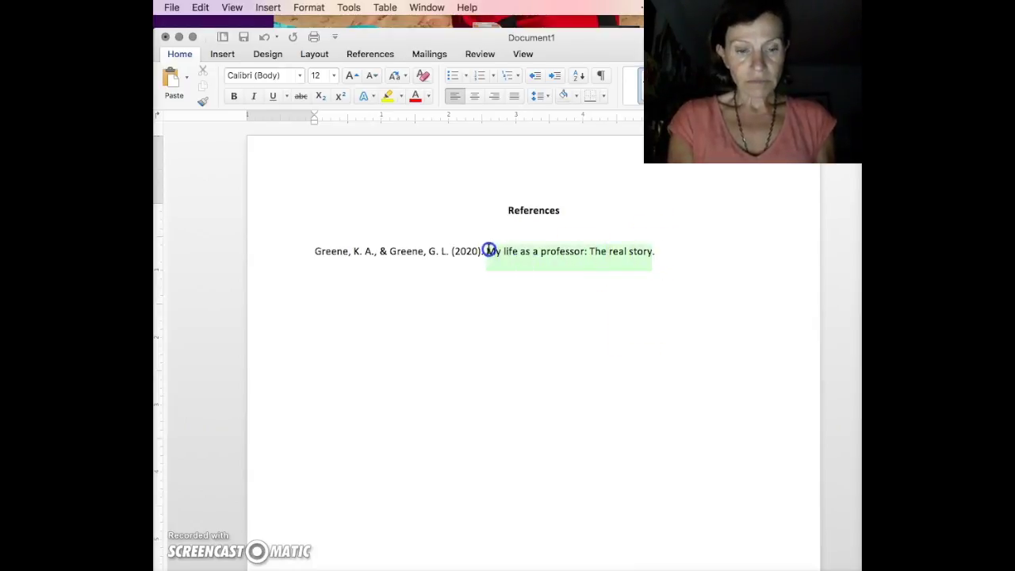
pyautogui.press('super+i')
pyautogui.click(636, 368)
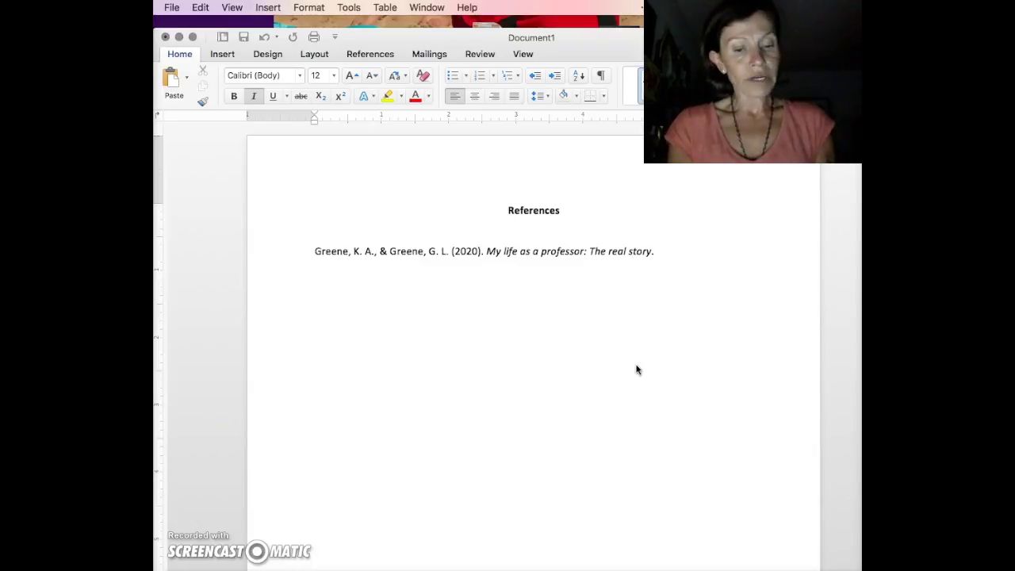
pyautogui.press('super+z')
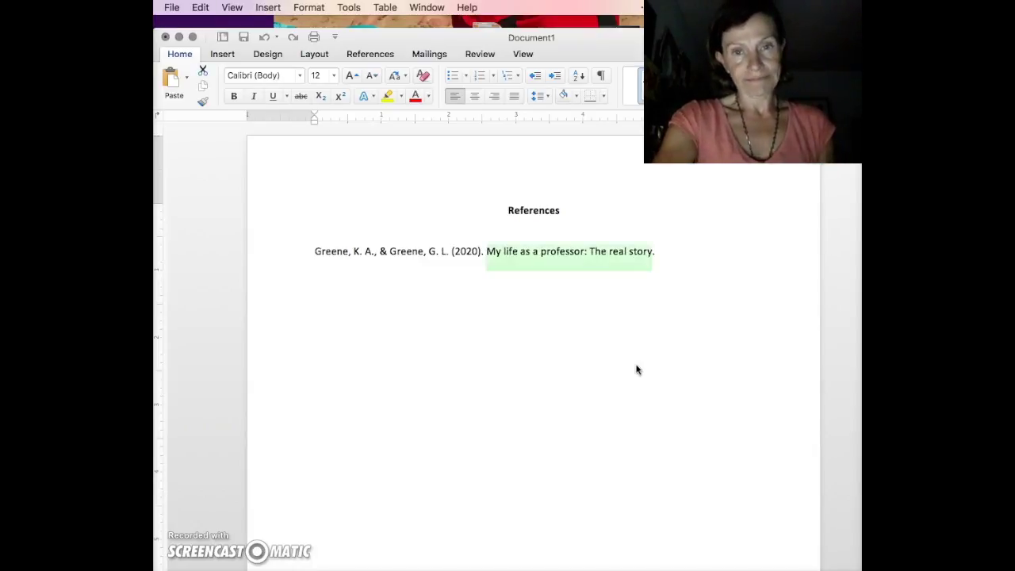
# Add the journal name "Journal of Awesome Stuff" after the article title, followed by a comma and the volume and issue "4(3)."
pyautogui.click(689, 337)
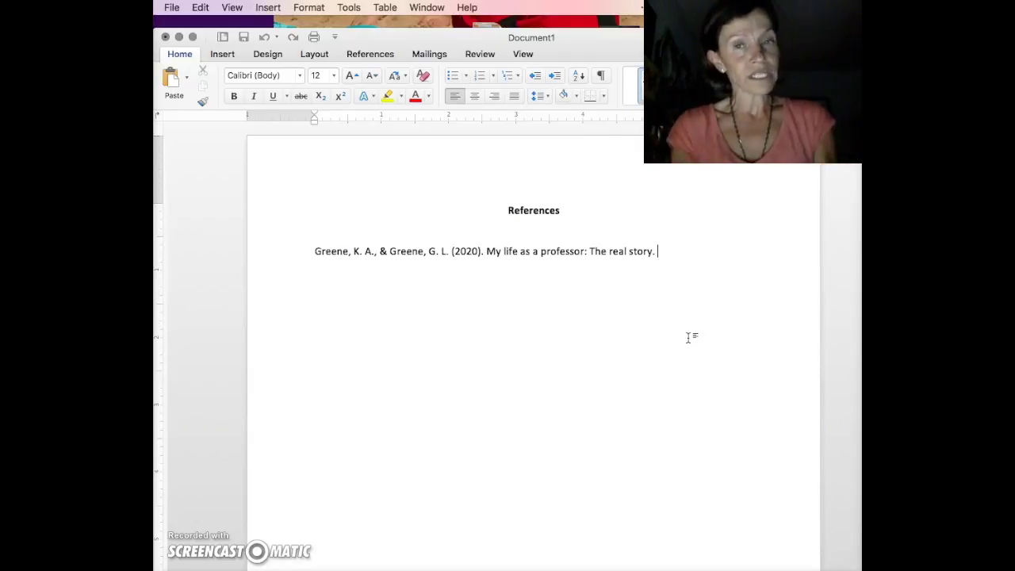
pyautogui.write('Journal')
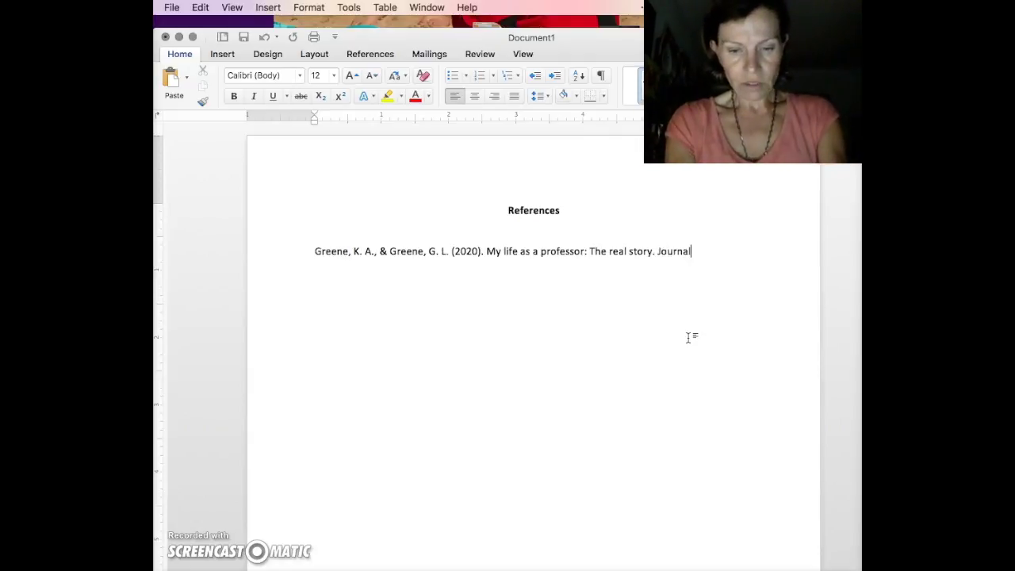
pyautogui.write(' of Awesom')
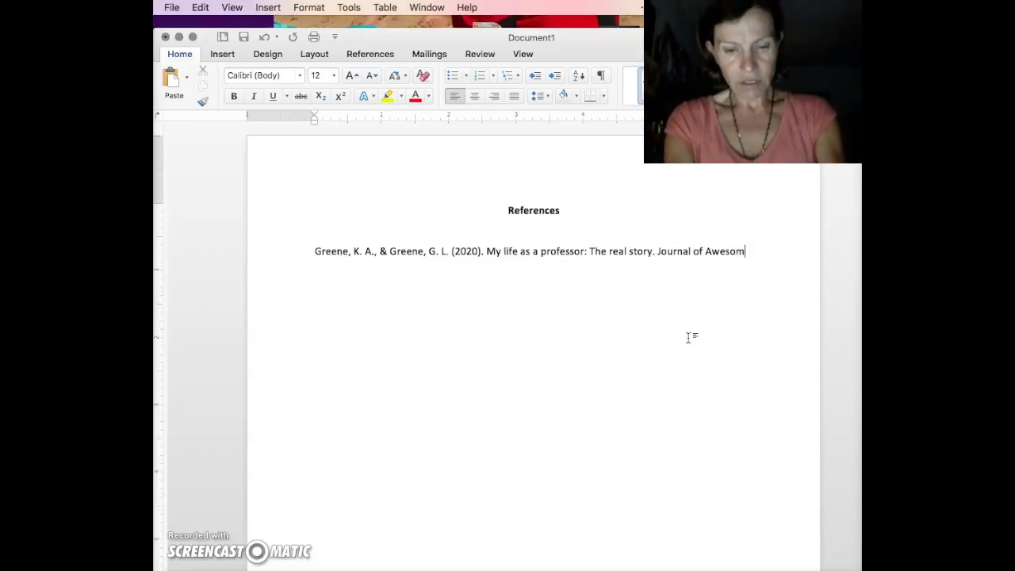
pyautogui.write('e Stuff')
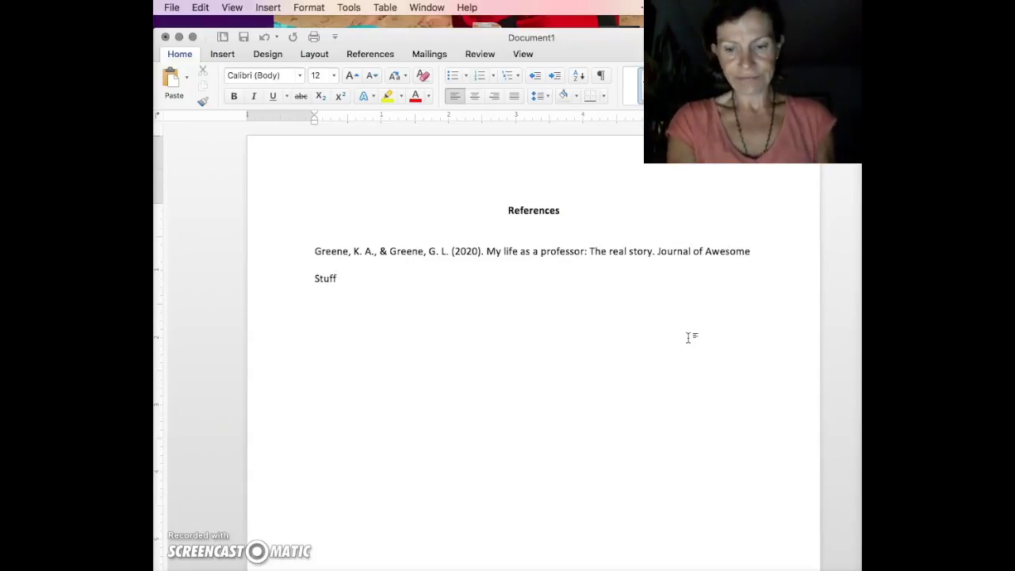
pyautogui.write('.')
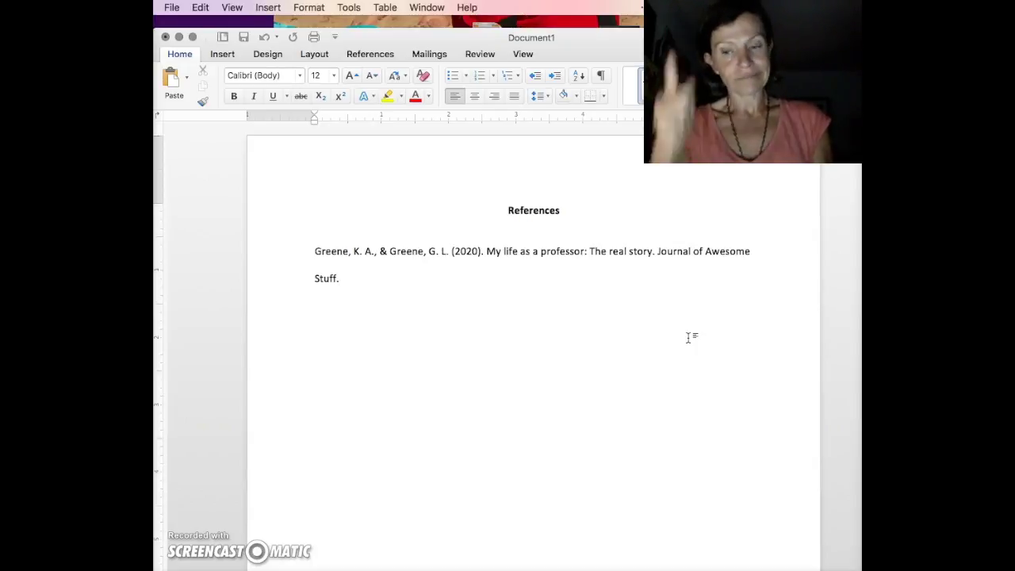
pyautogui.press('BackSpace')
pyautogui.write(',')
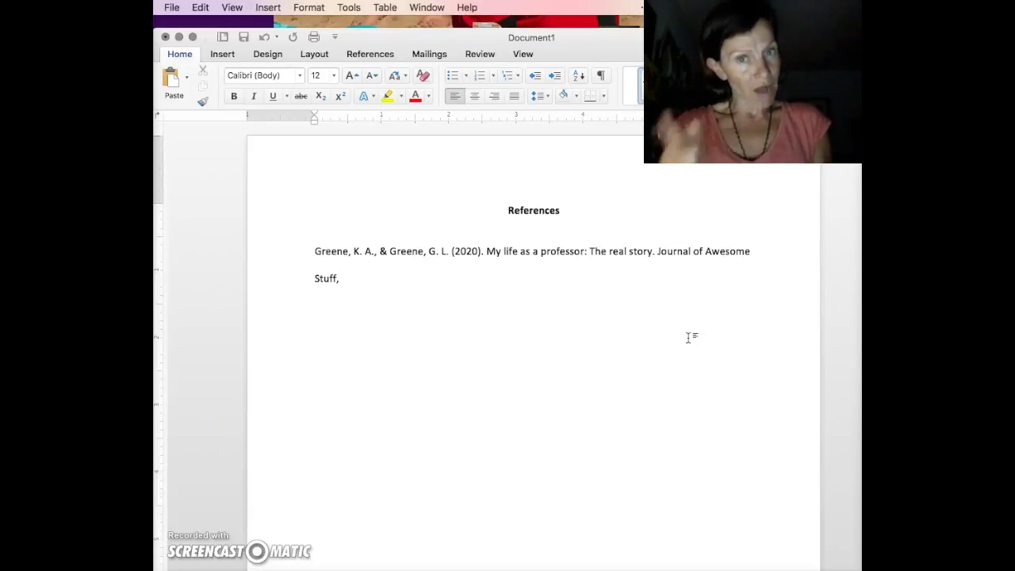
pyautogui.write(' 4')
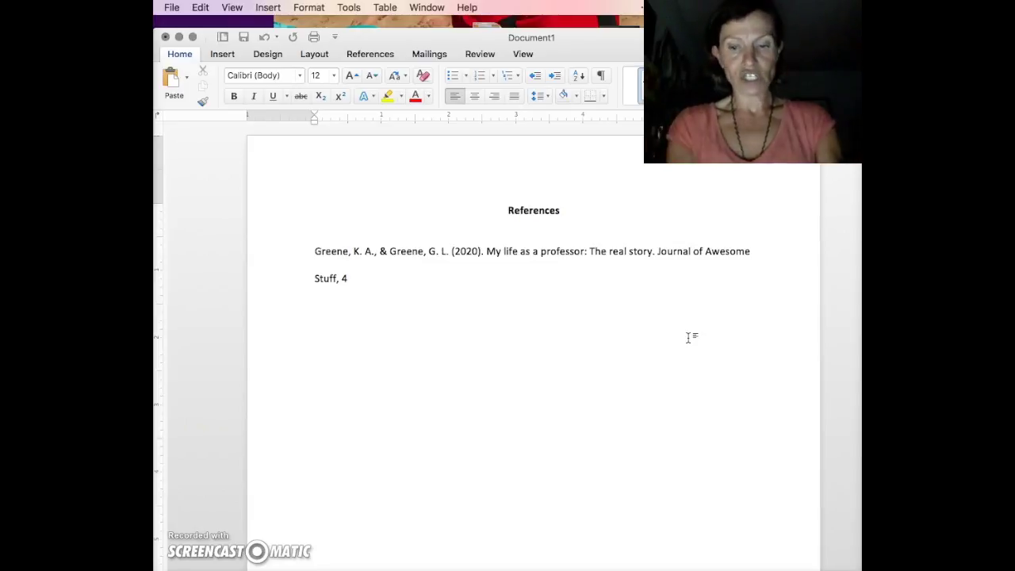
pyautogui.write('(3)')
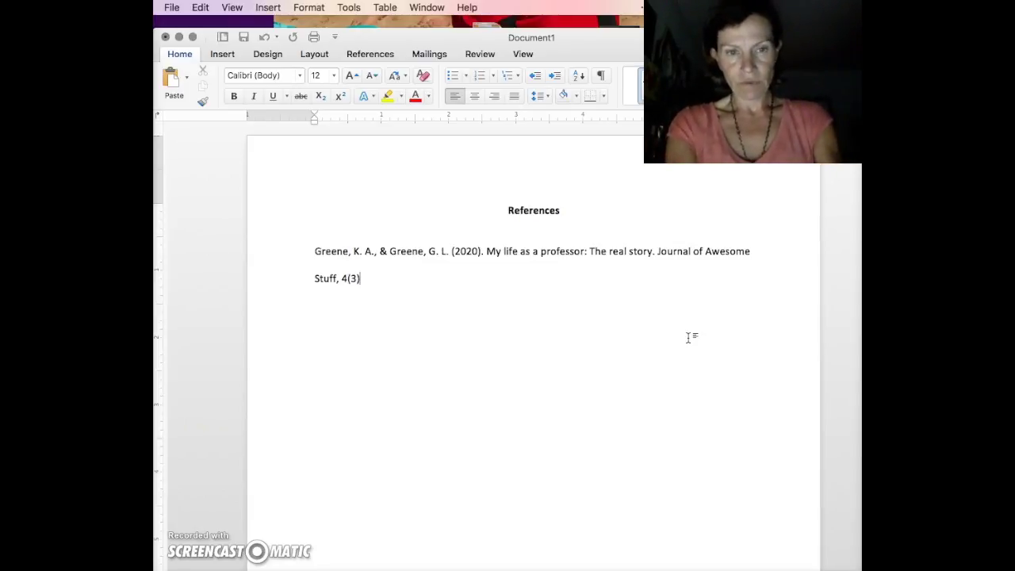
pyautogui.write('.')
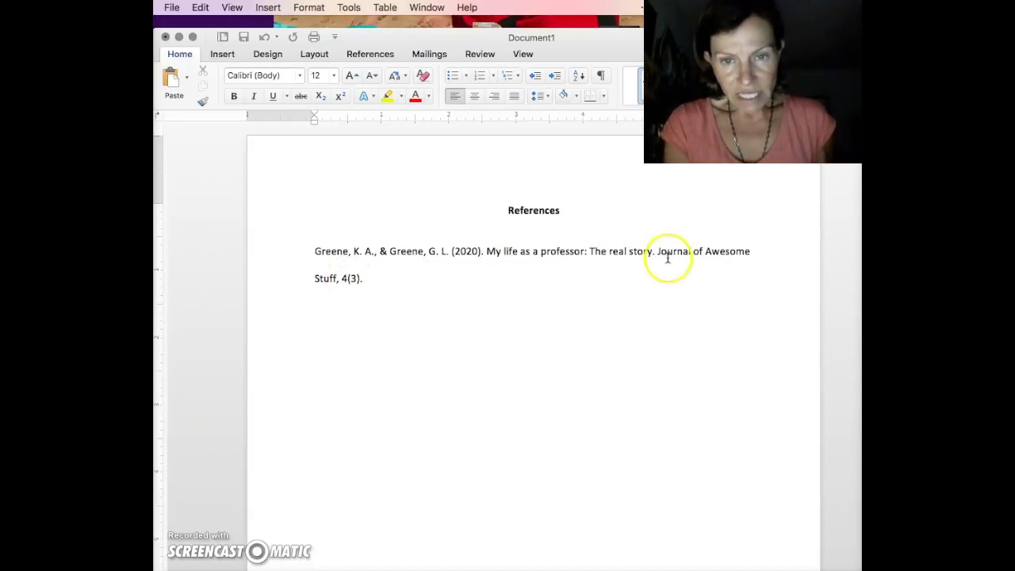
# Italicize the journal name and the volume number 4, excluding the issue number in parentheses
pyautogui.moveTo(656, 251); pyautogui.dragTo(348, 280)
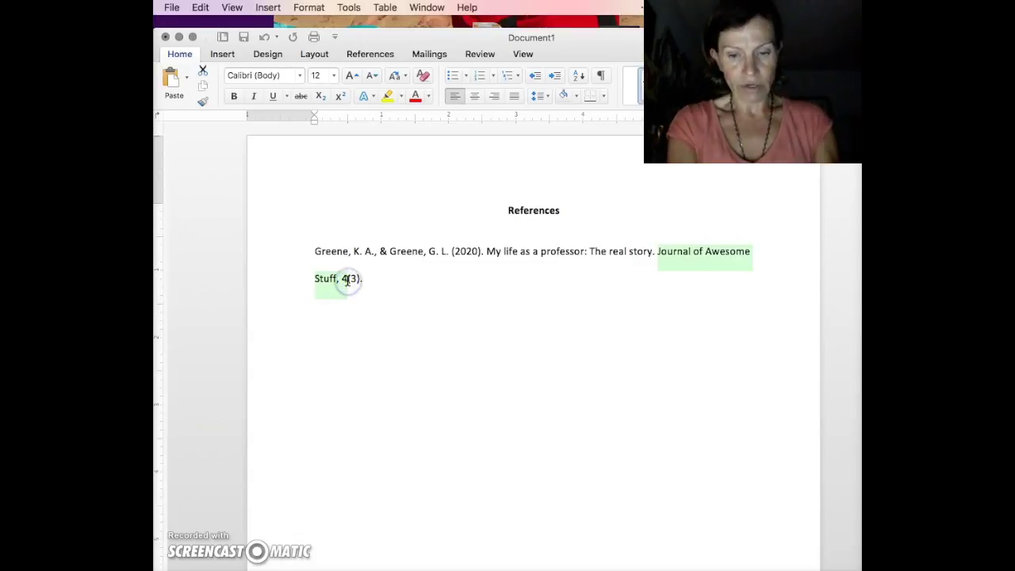
pyautogui.press('super+i')
pyautogui.click(386, 285)
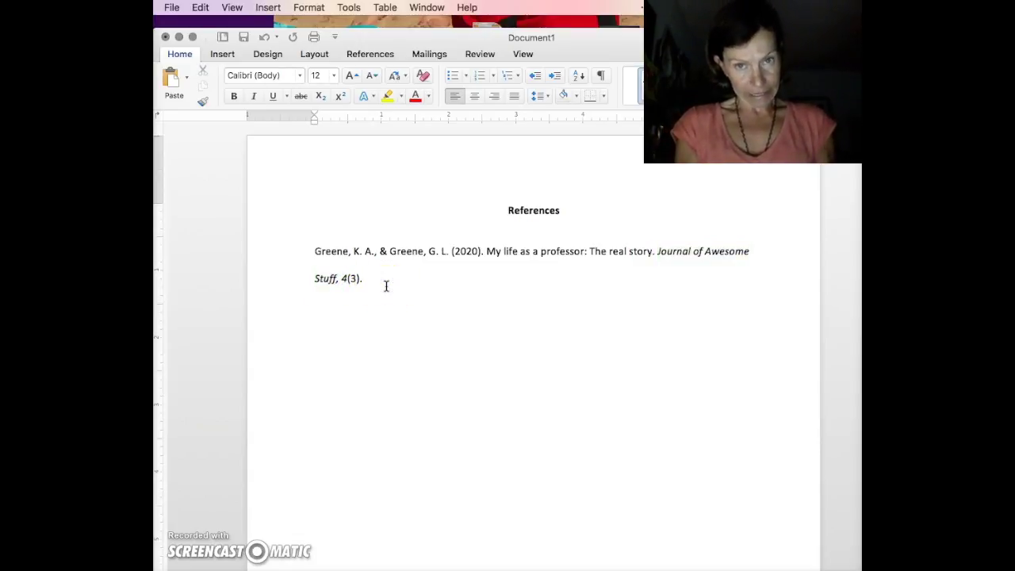
# Try to indent only the second line of the reference entry with a tab at its start
pyautogui.click(290, 268)
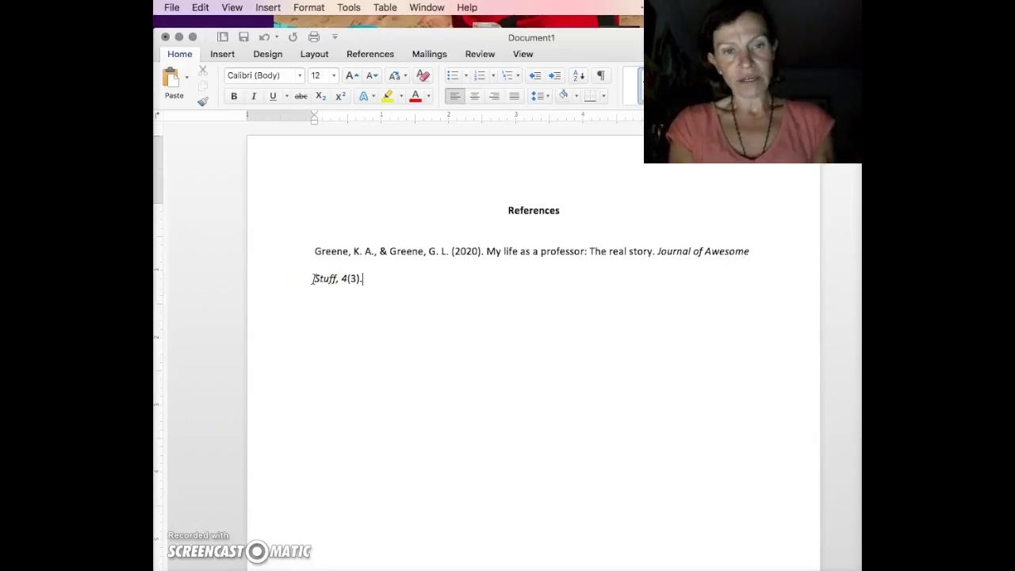
pyautogui.click(312, 278)
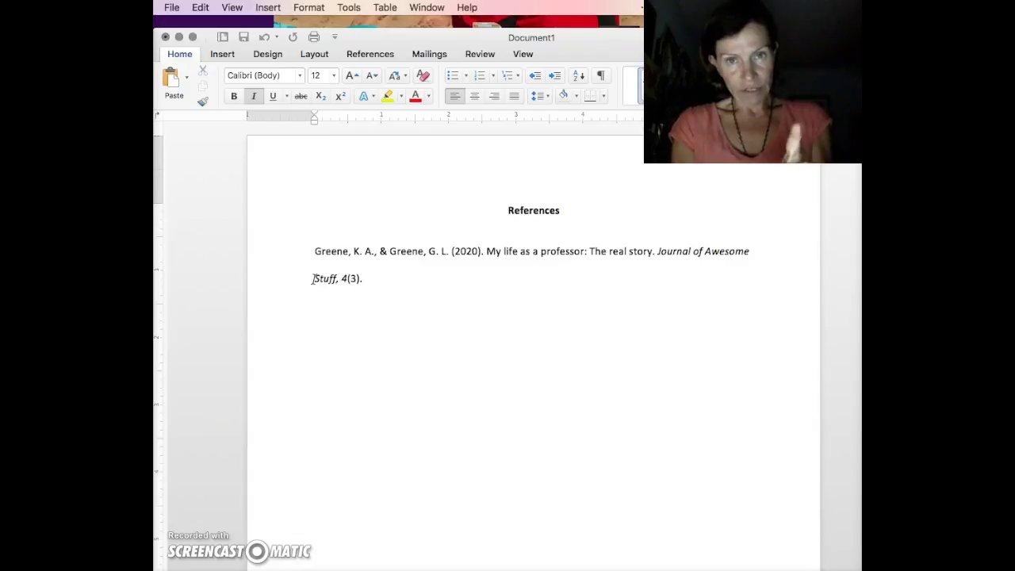
pyautogui.click(317, 251)
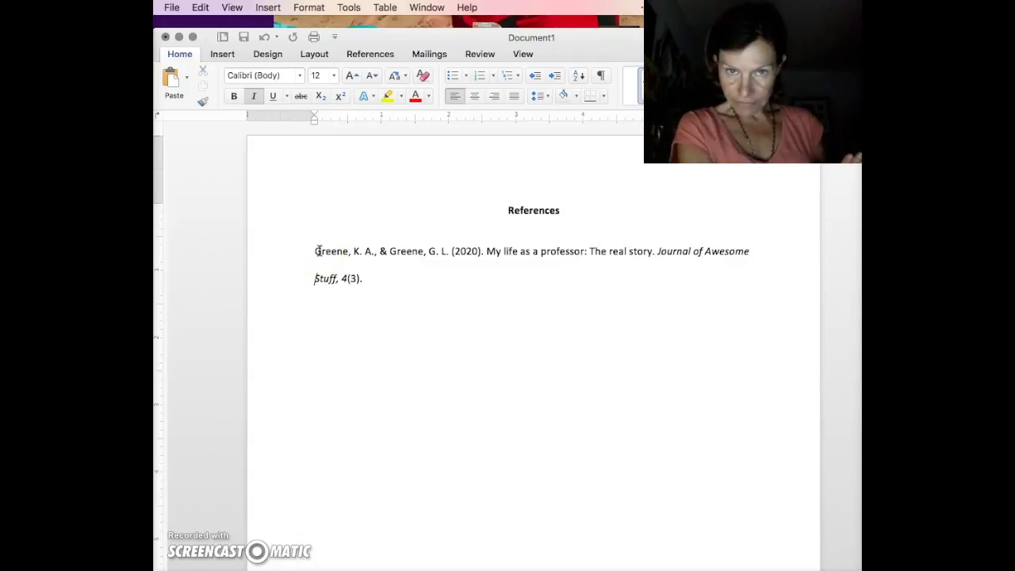
pyautogui.press('Down')
pyautogui.click(315, 279)
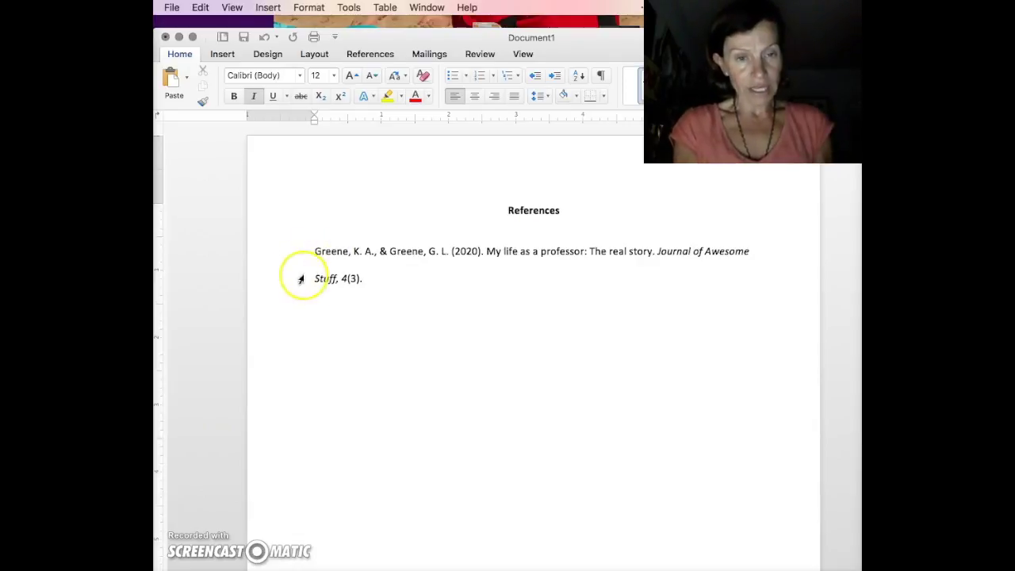
pyautogui.press('Tab')
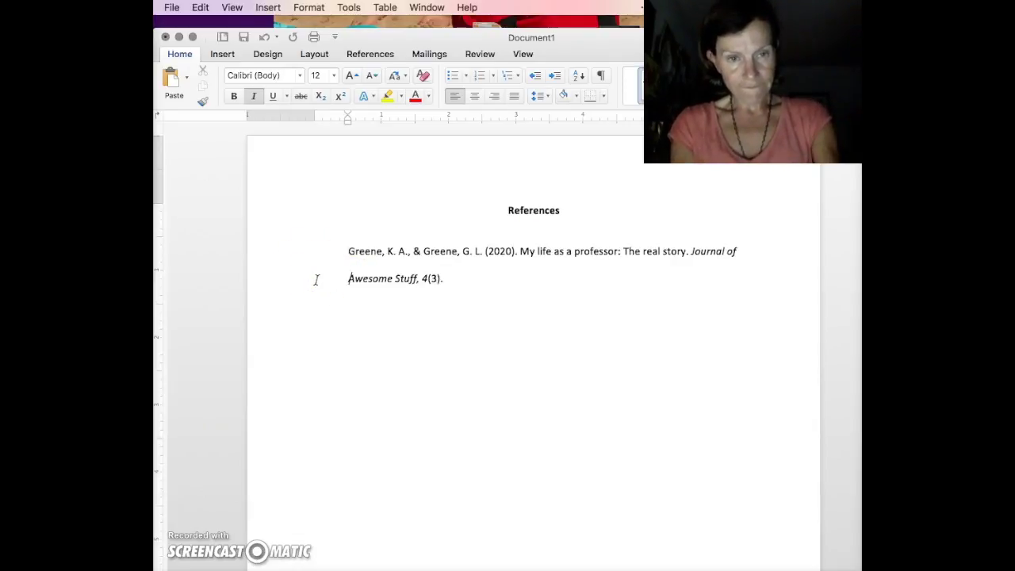
pyautogui.click(342, 251)
pyautogui.press('BackSpace')
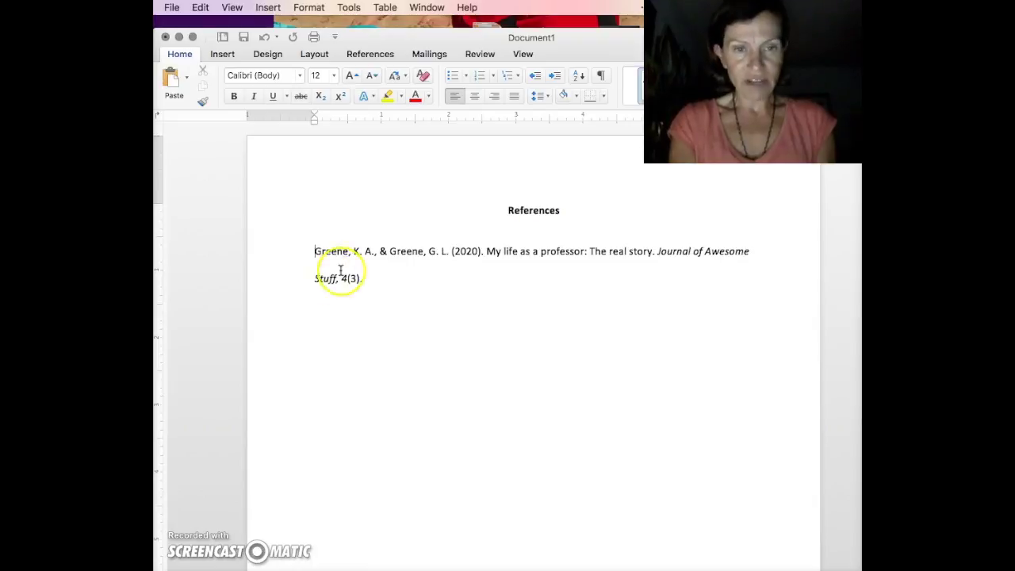
# Give the reference entry a hanging indent of about 0.5 inch on the ruler, keeping its first line at the margin
pyautogui.click(315, 279)
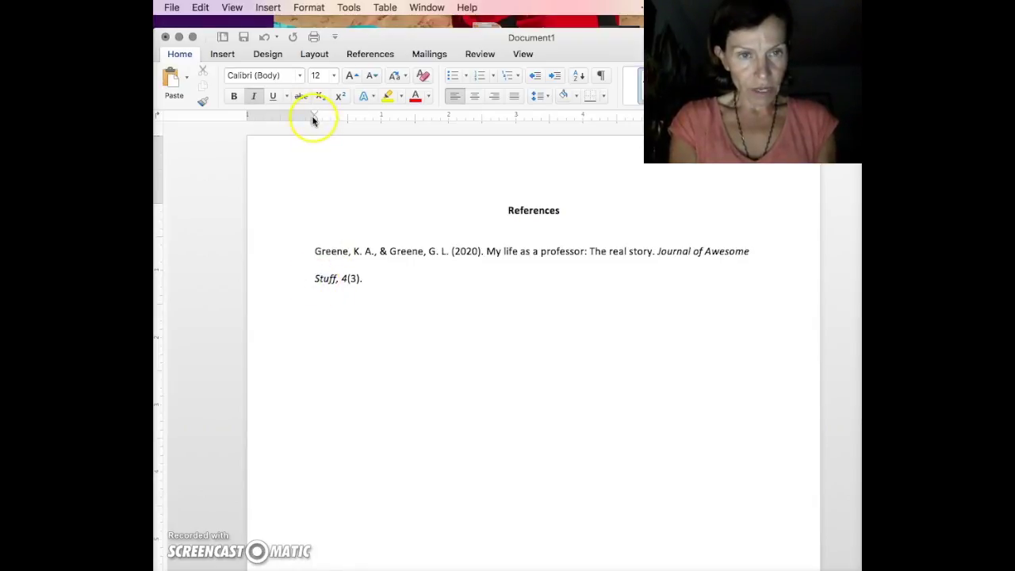
pyautogui.moveTo(316, 121); pyautogui.dragTo(347, 119)
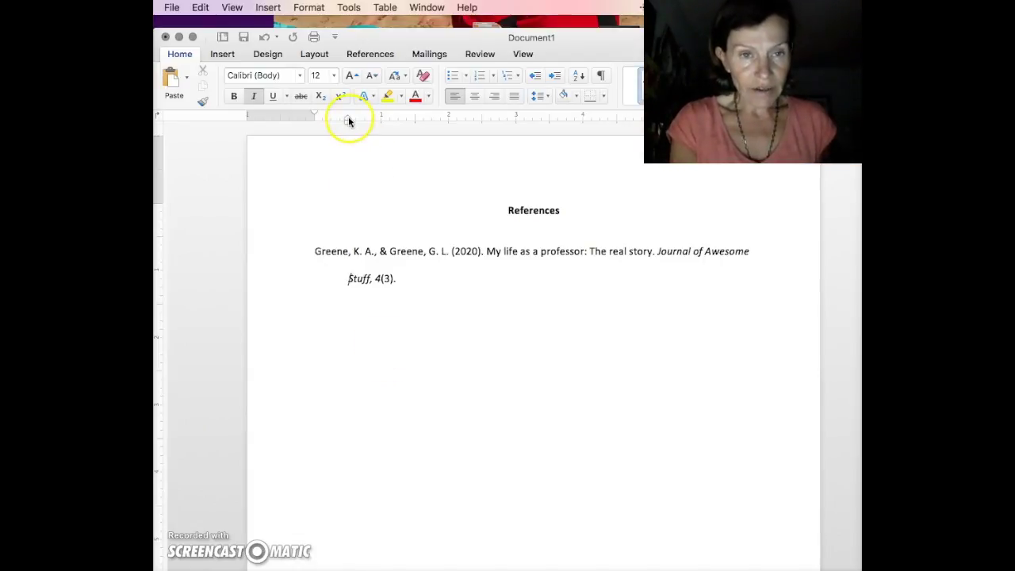
# Replace the period after the issue number "4(3)" with a comma and add the page range "44-47."
pyautogui.moveTo(349, 120)
pyautogui.mouseDown()
pyautogui.moveTo(316, 120)
pyautogui.moveTo(347, 120)
pyautogui.mouseUp()
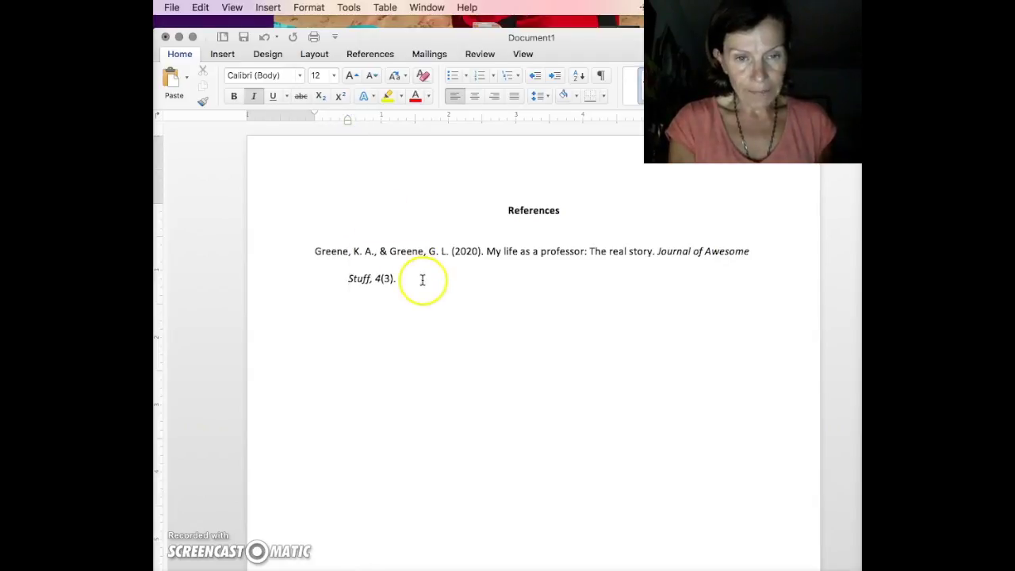
pyautogui.click(420, 280)
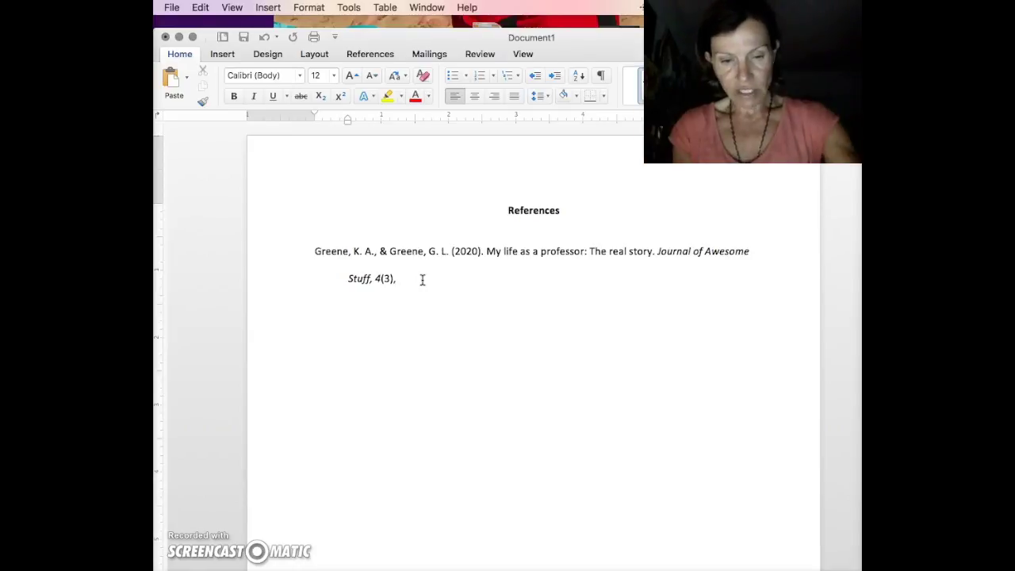
pyautogui.write('44-47')
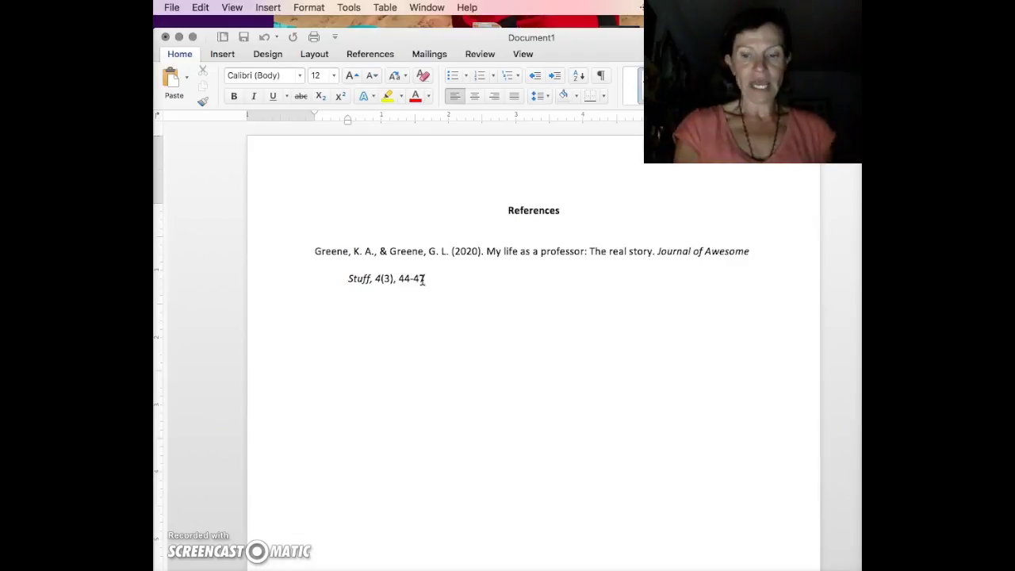
pyautogui.write('.')
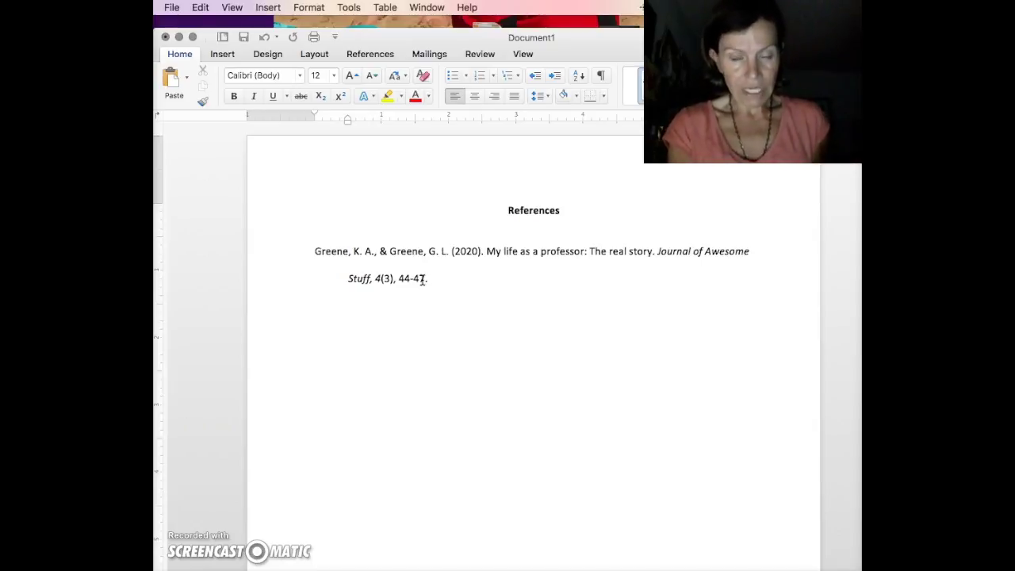
# Add the retrieval text "Retrieved from http:" after the page range in the reference entry
pyautogui.write('Retrieved ')
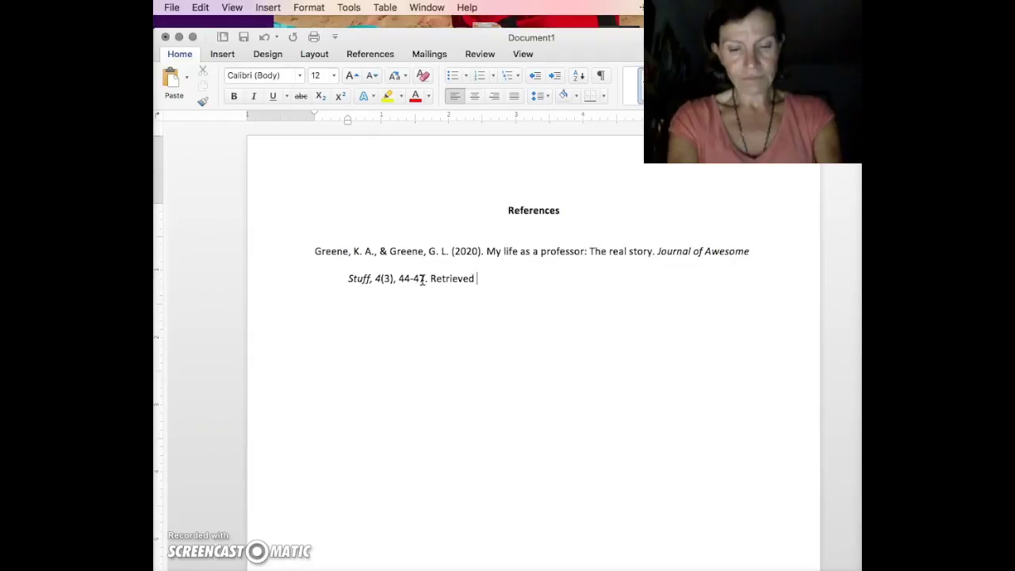
pyautogui.write('from http')
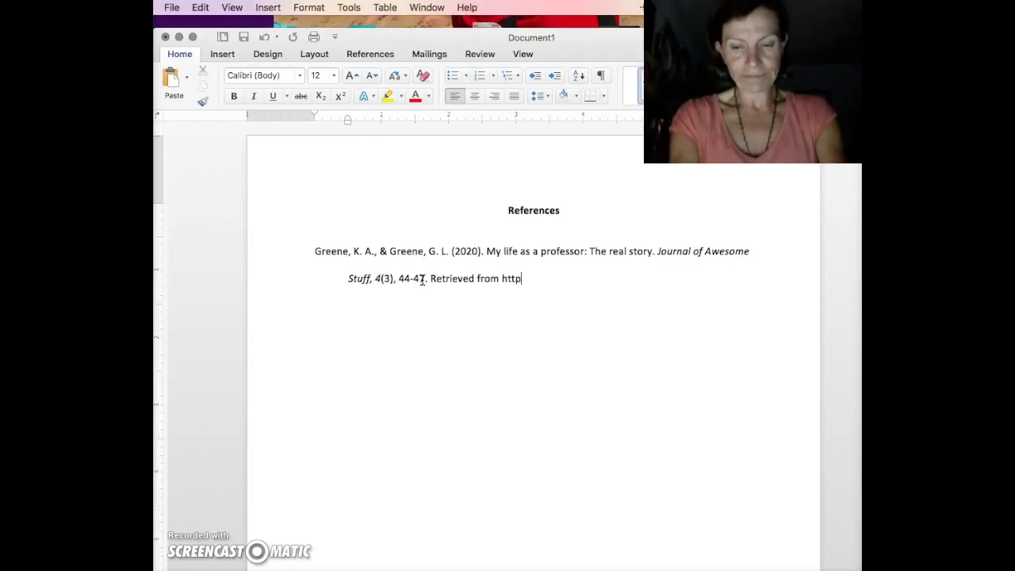
pyautogui.write(':')
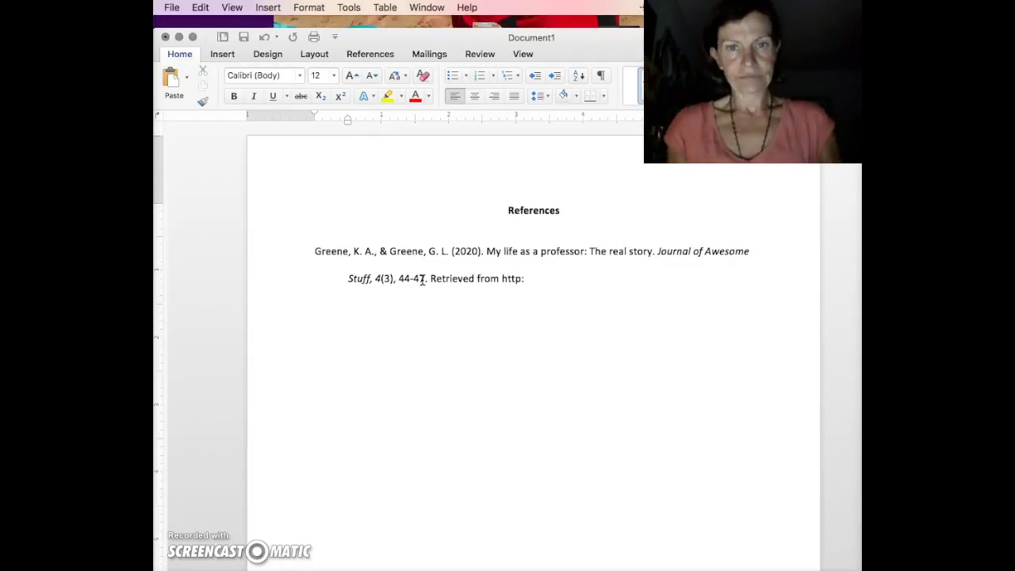